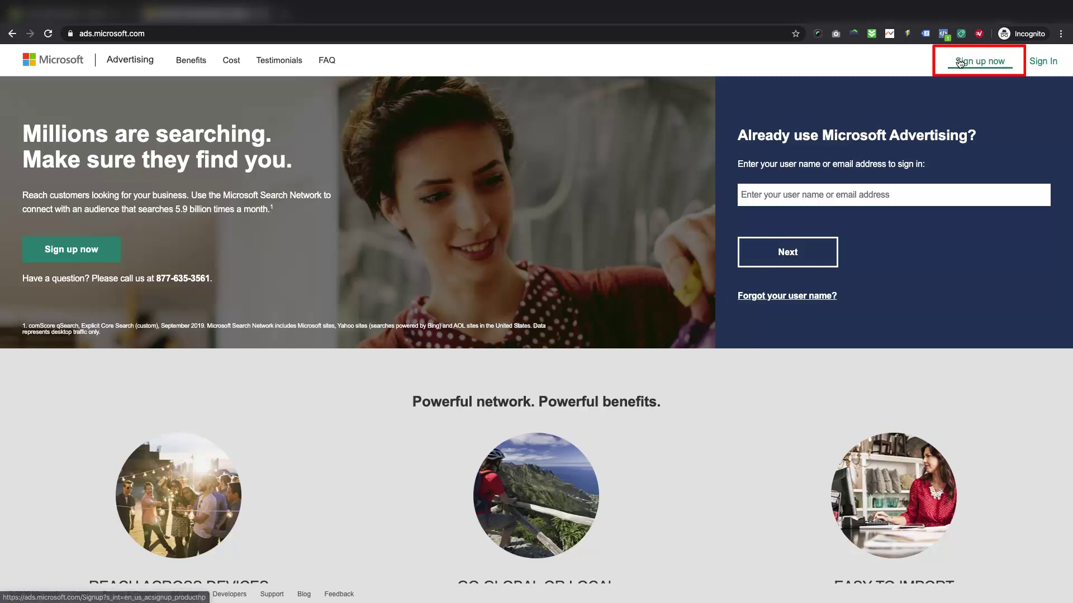
Begin a new sign-up and sign in with the saved Microsoft account e-mail and password.
click(960, 62)
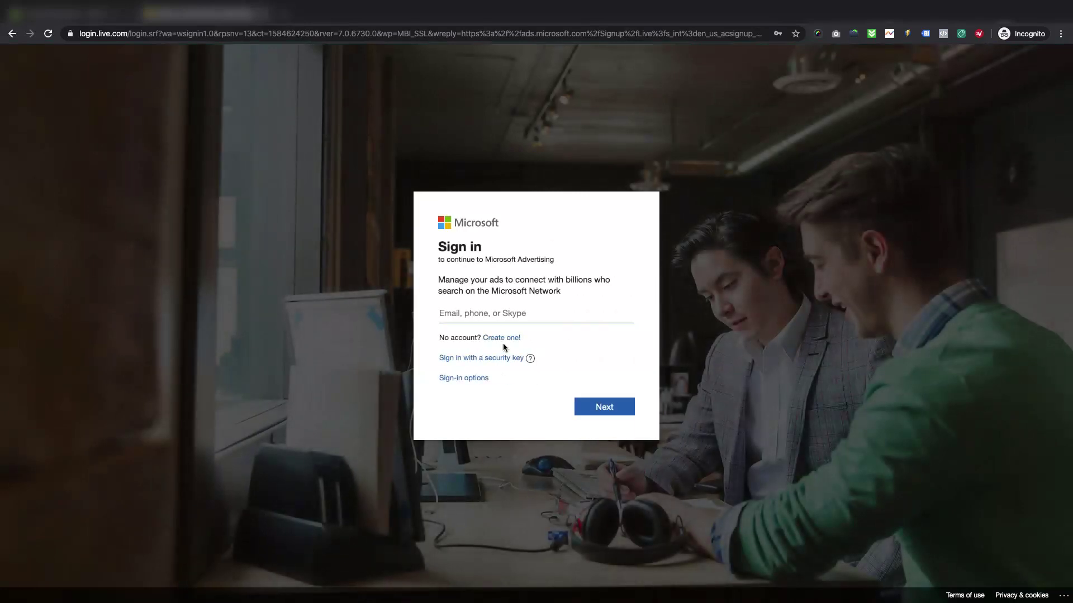
click(503, 314)
click(502, 344)
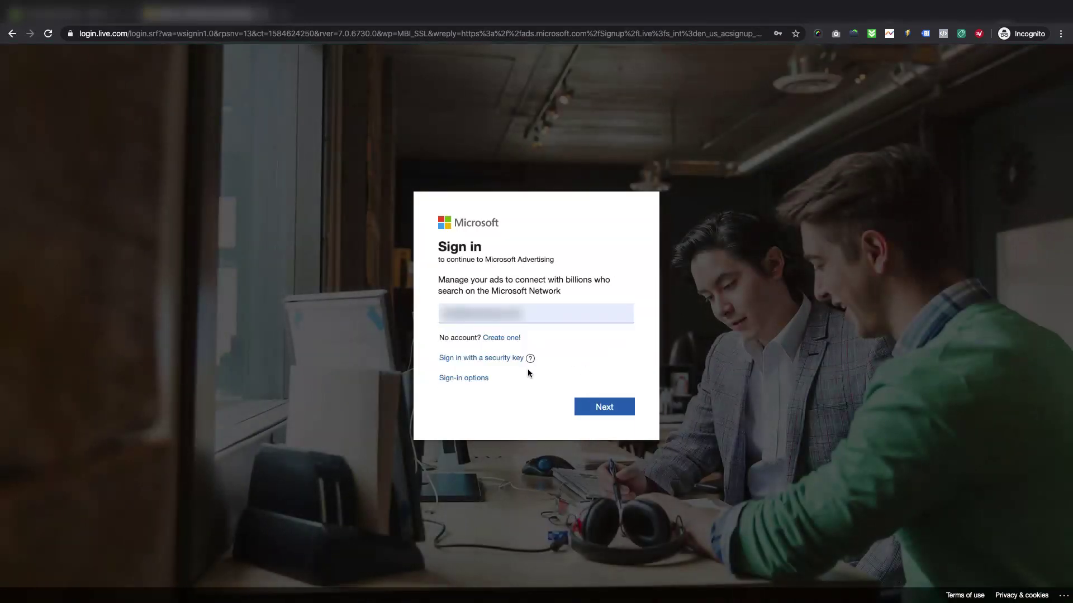
click(600, 407)
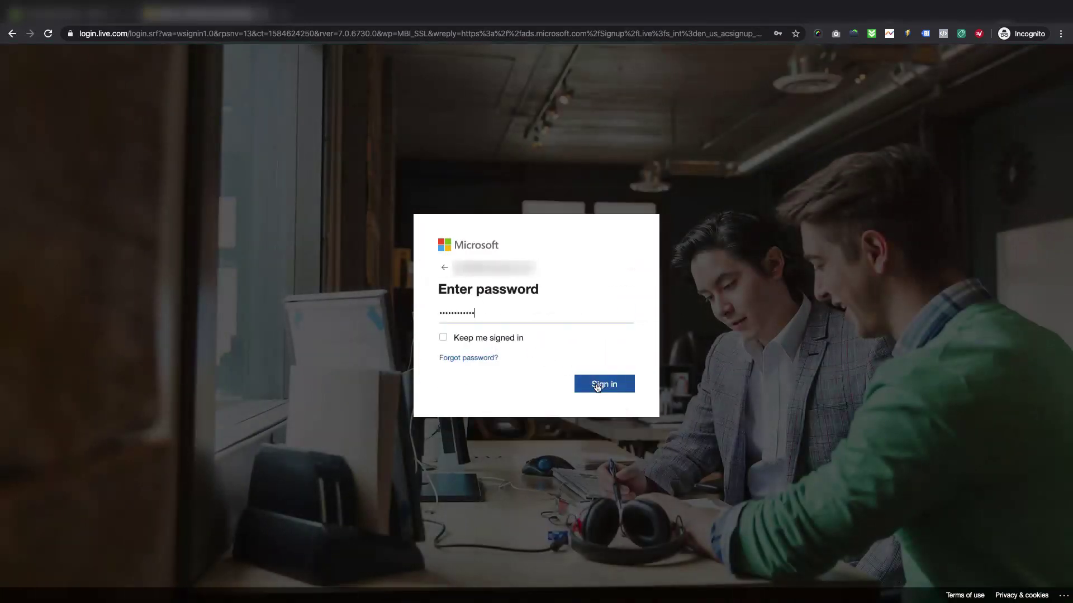
click(603, 385)
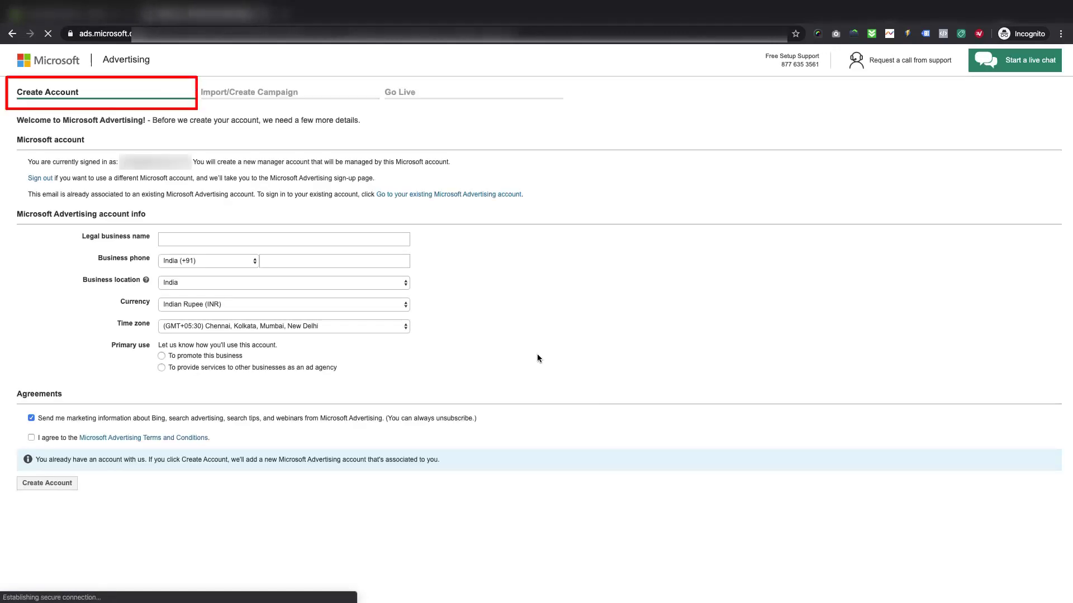
Create the account for 'Tra Store India' with the business phone, promoting this business, terms accepted.
text(Tra)
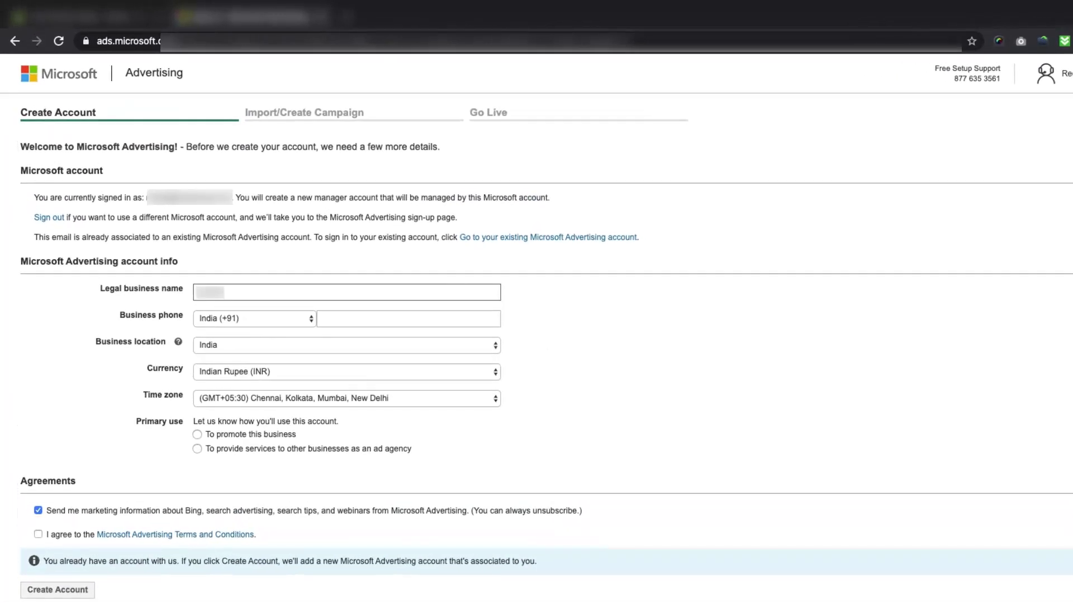
text( Store India)
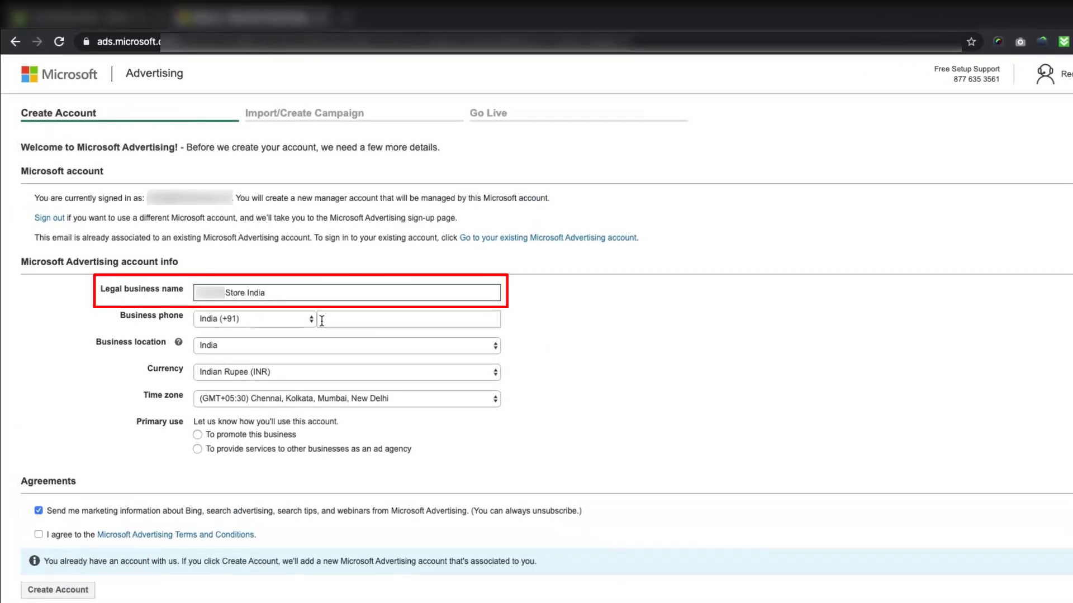
click(322, 321)
text(88668)
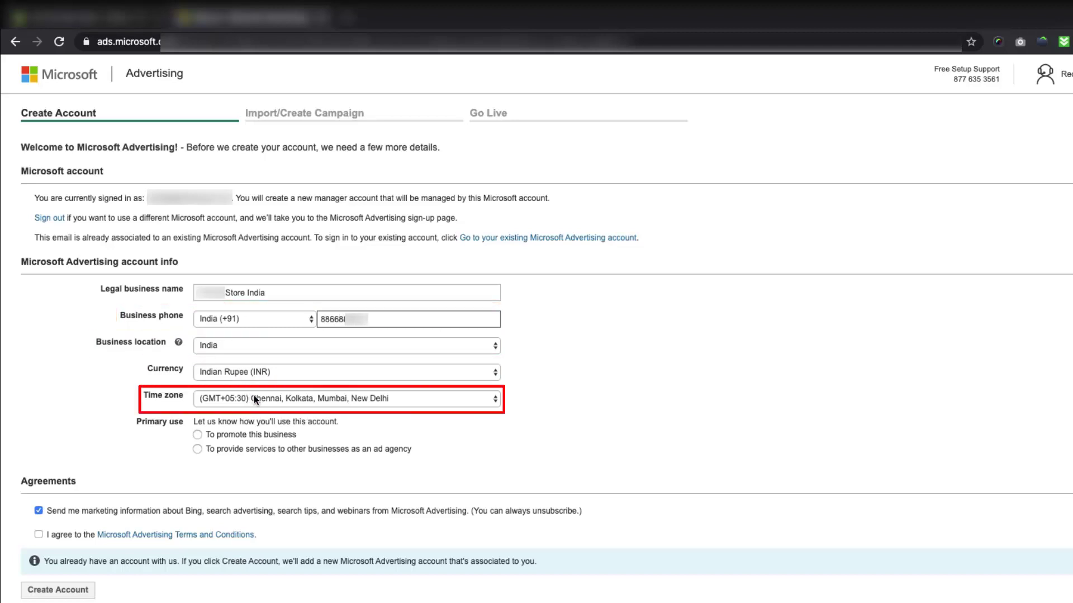
click(229, 439)
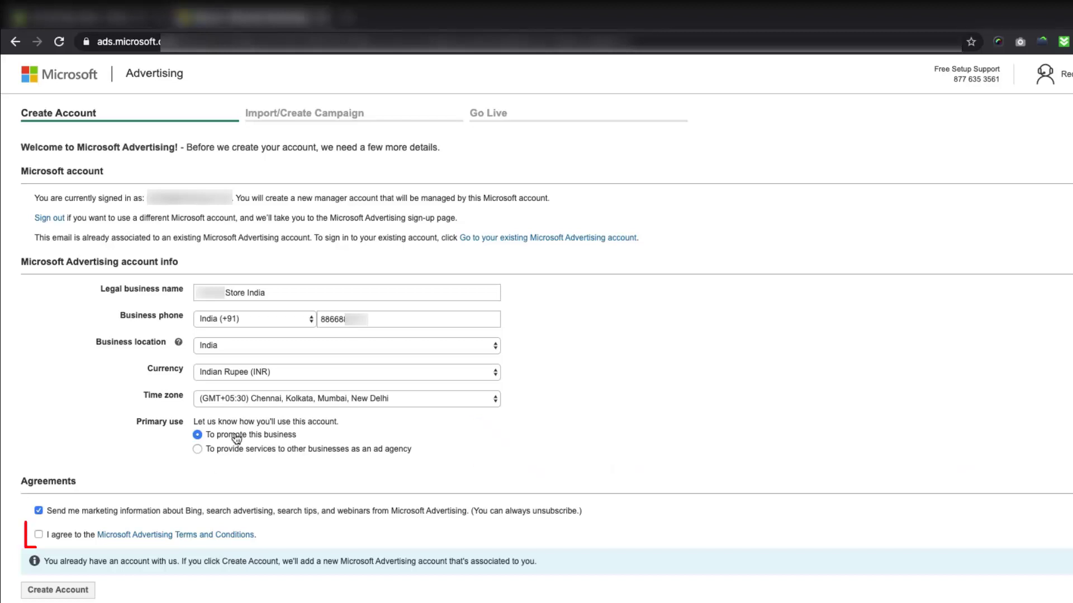
click(38, 534)
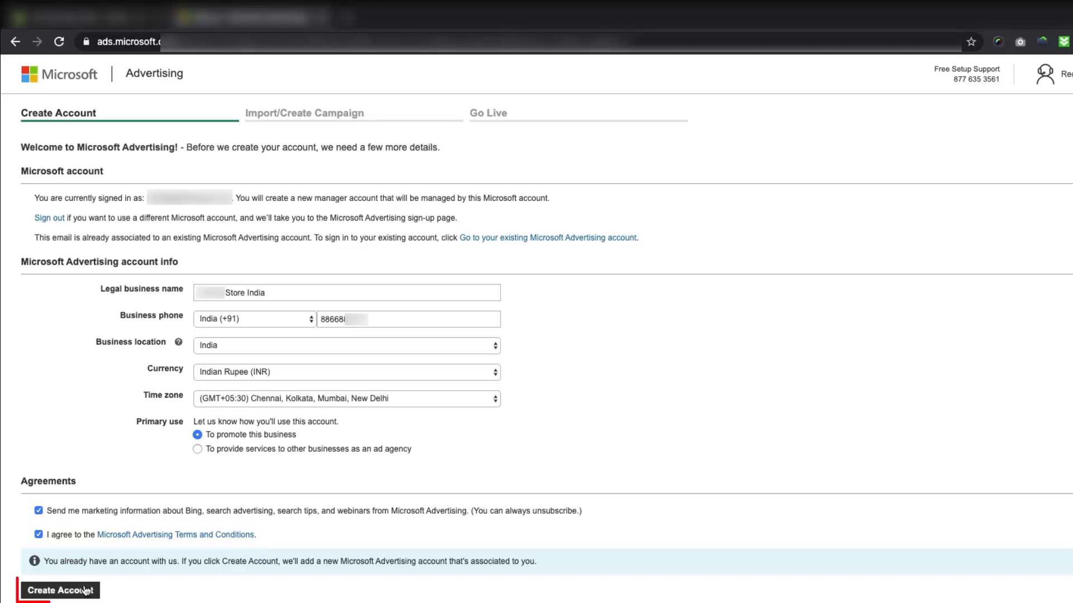
click(59, 589)
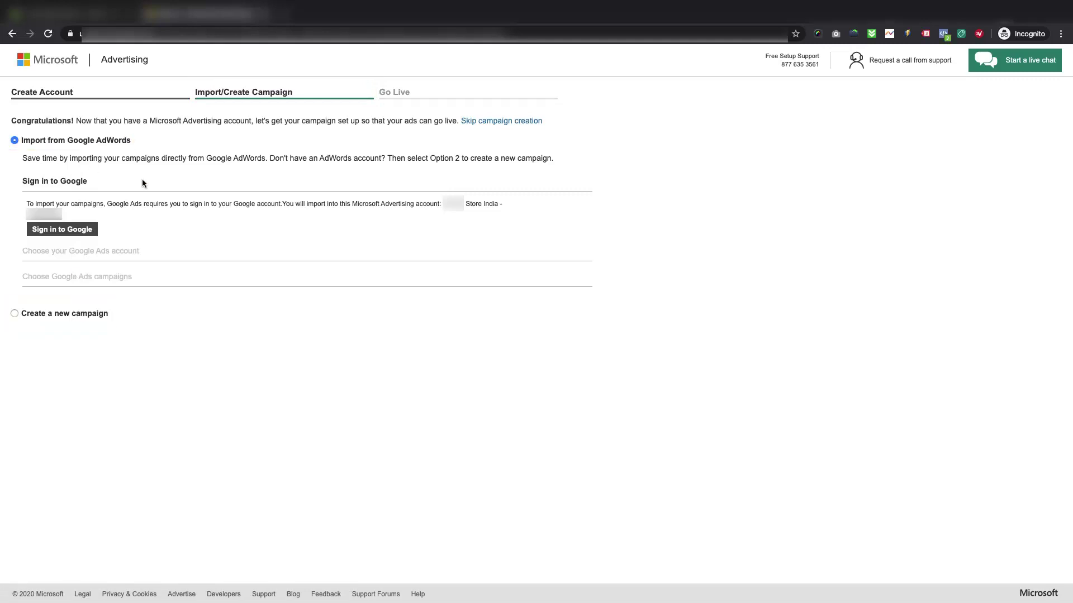
Skip campaign creation and save the business address and PAN details for going live.
click(487, 123)
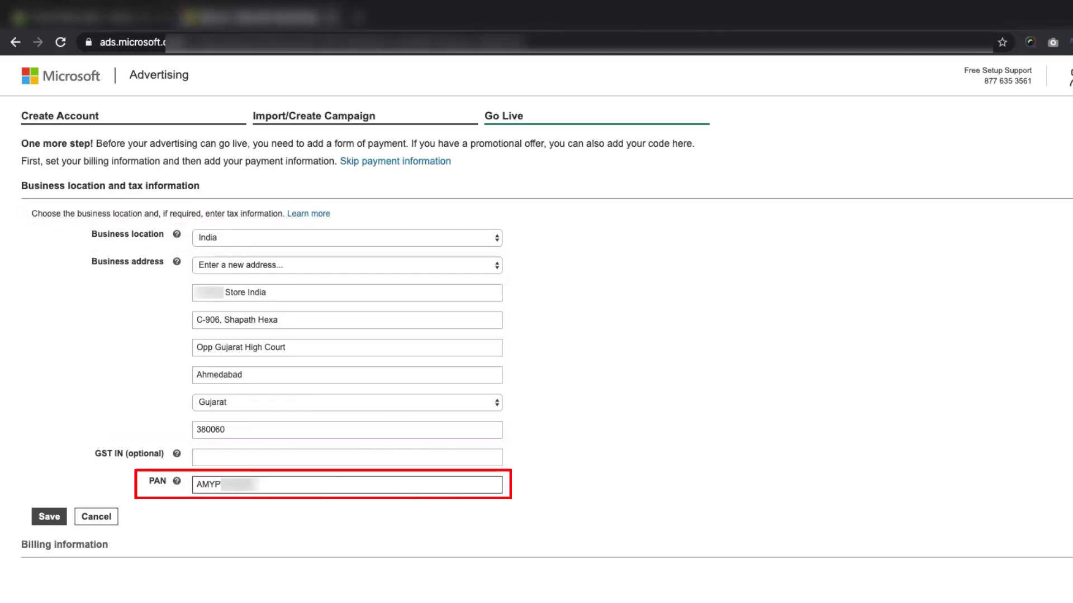
click(60, 520)
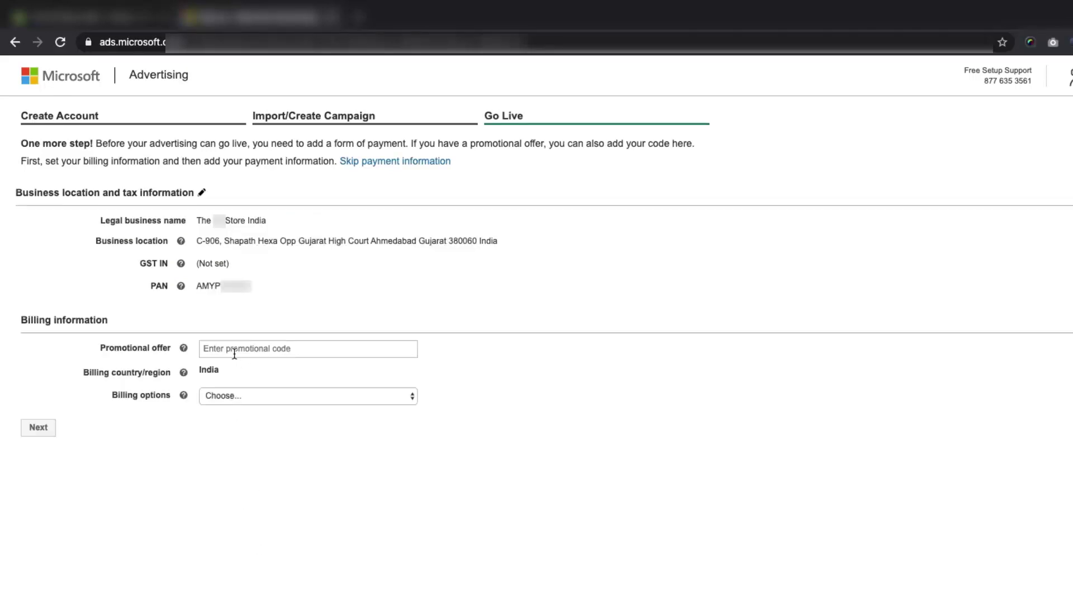
Choose prepay by credit or debit card billing and skip entering payment information.
click(226, 396)
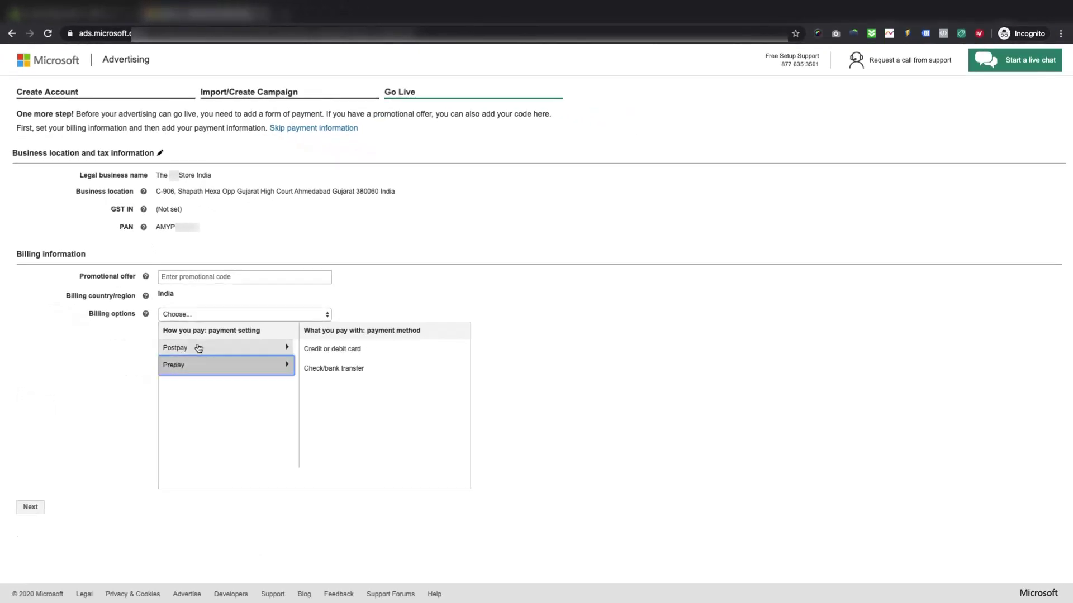
click(343, 349)
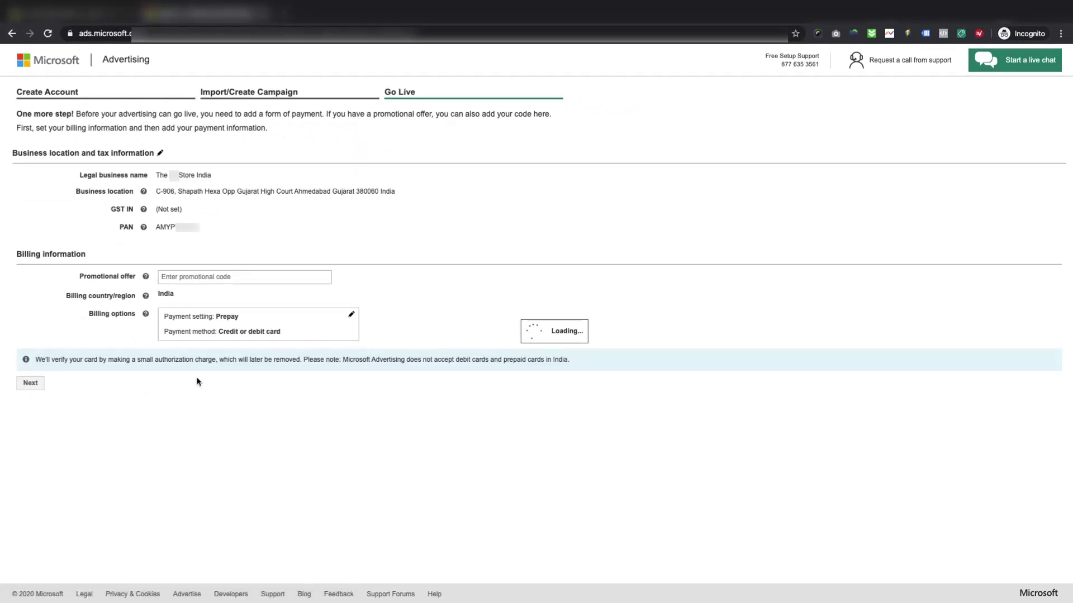
click(102, 565)
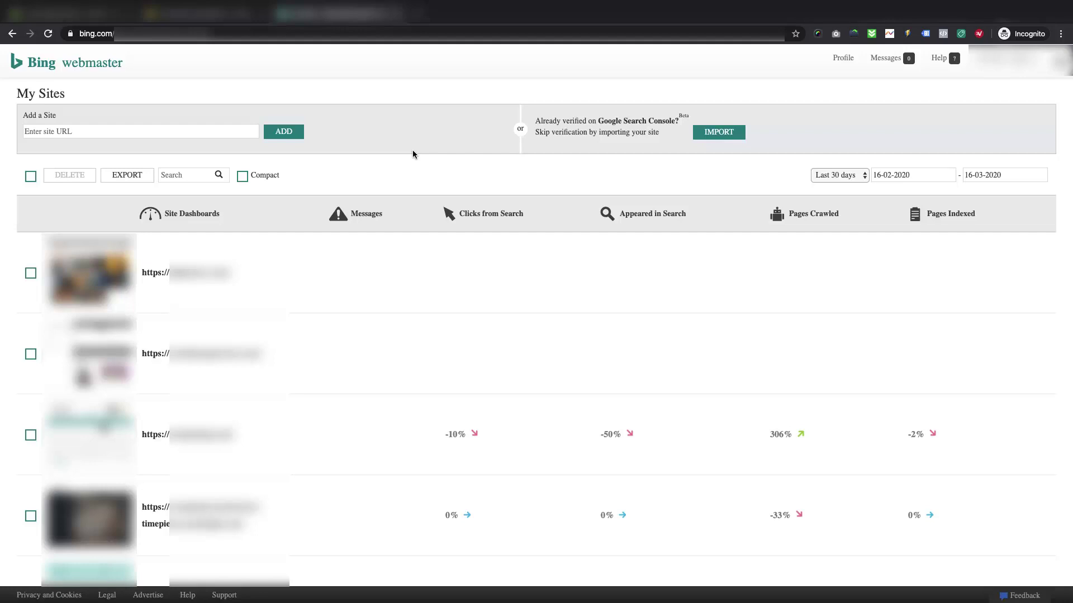
Add the store's site address to Bing Webmaster Tools, corrected to https.
click(212, 130)
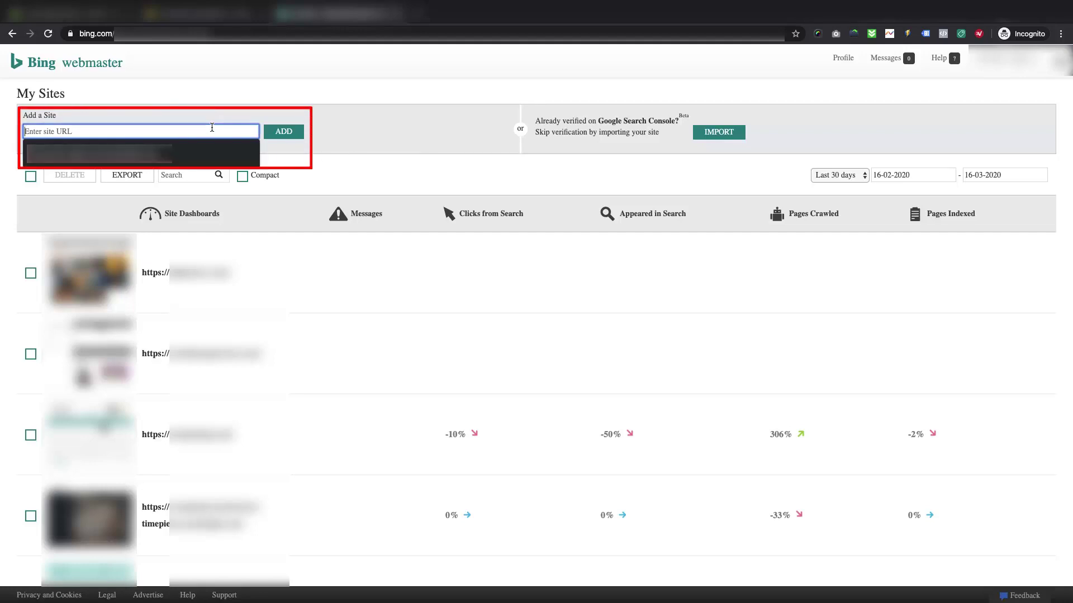
key(ctrl+v)
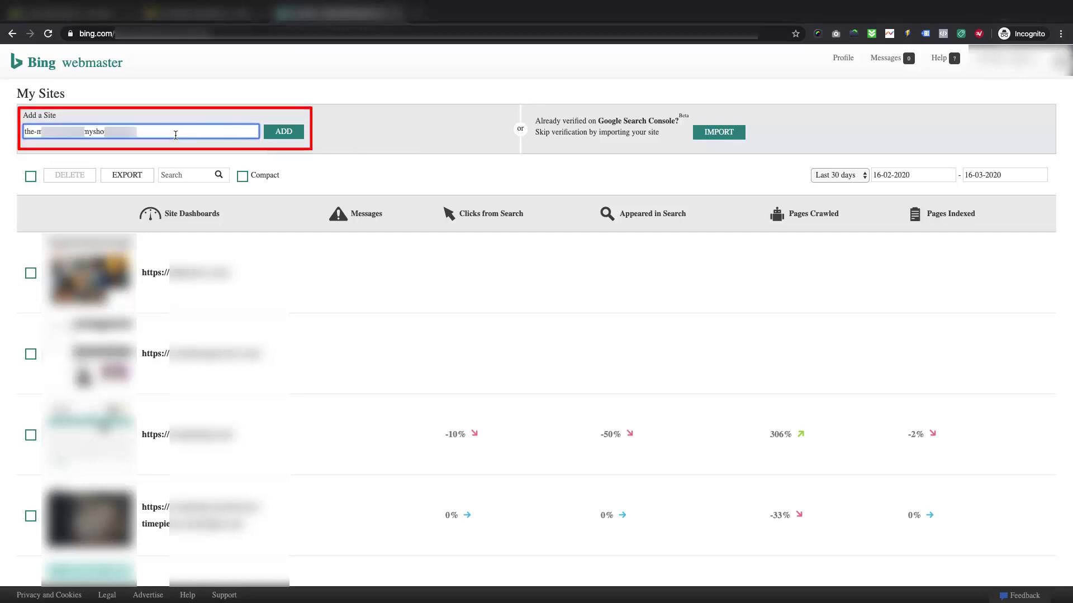
click(34, 131)
text(s)
click(283, 134)
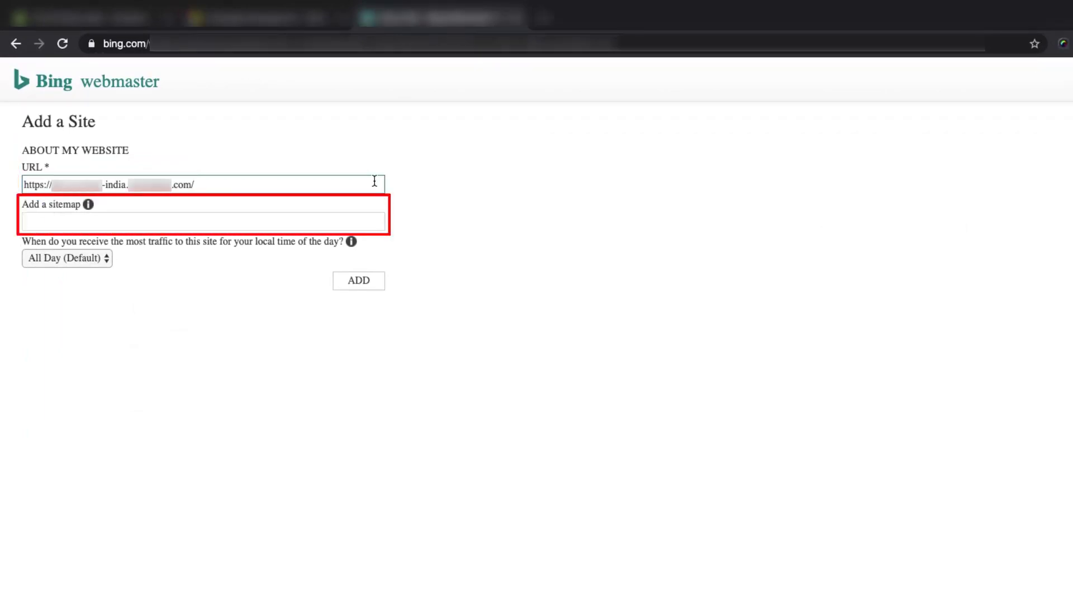
Submit the site with sitemap URL ending /sitemap.xml and All Day (Default) peak traffic time.
click(160, 223)
key(ctrl+v)
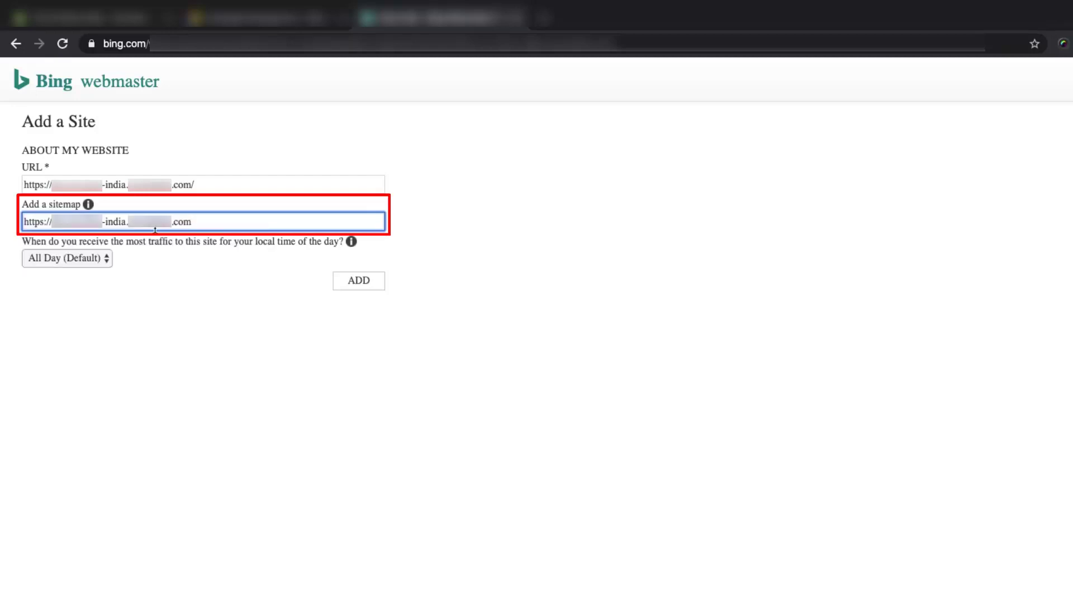
text(/sitemap.xml)
click(84, 260)
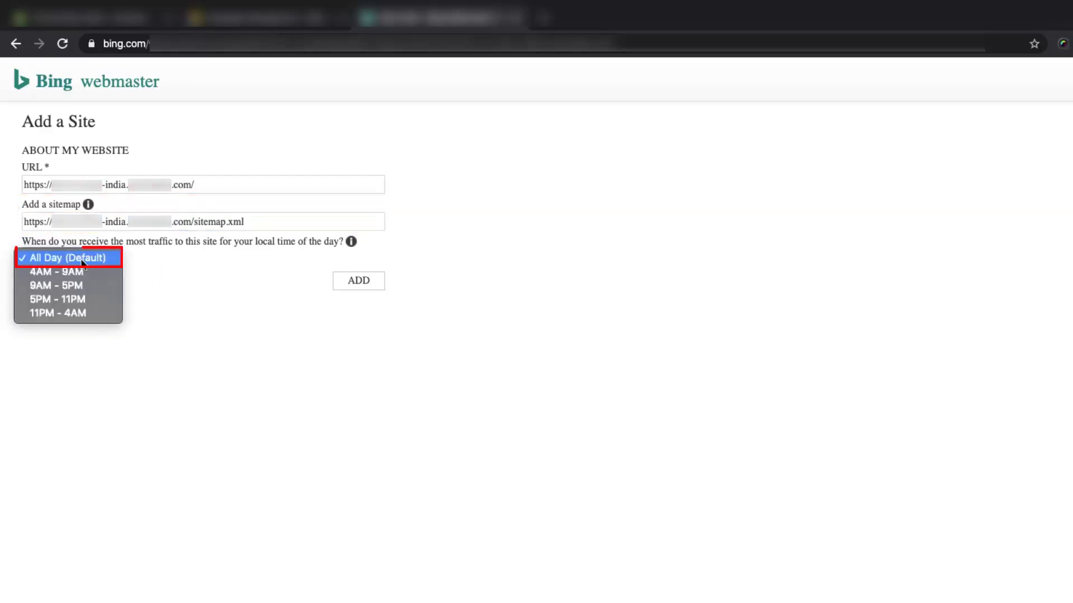
click(83, 261)
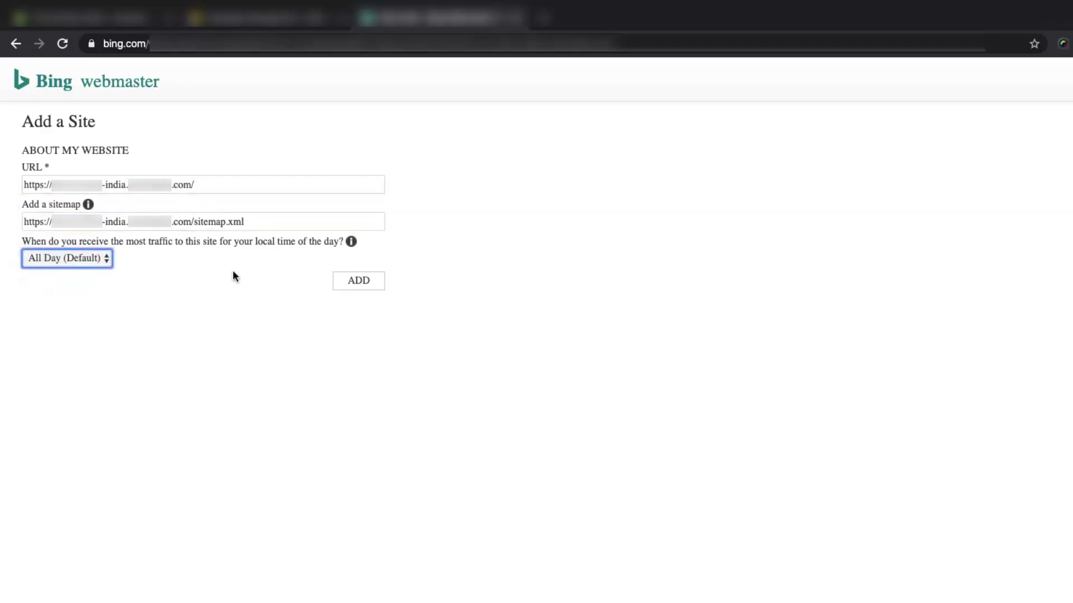
click(357, 283)
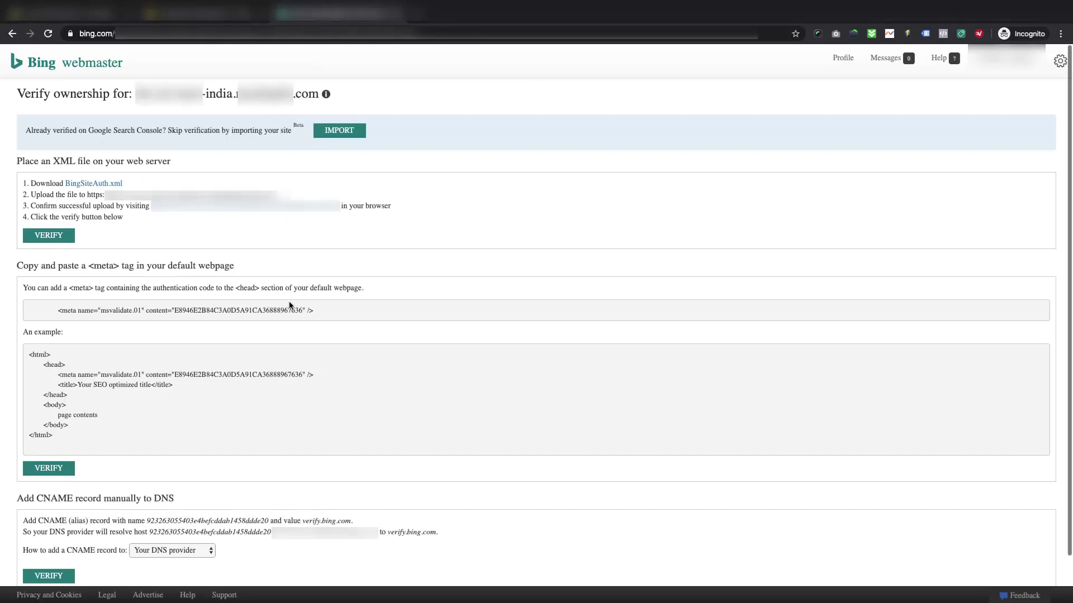
Copy the msvalidate.01 meta verification tag and return to the Shopify admin Domains page.
scroll(190, 314, down, 1)
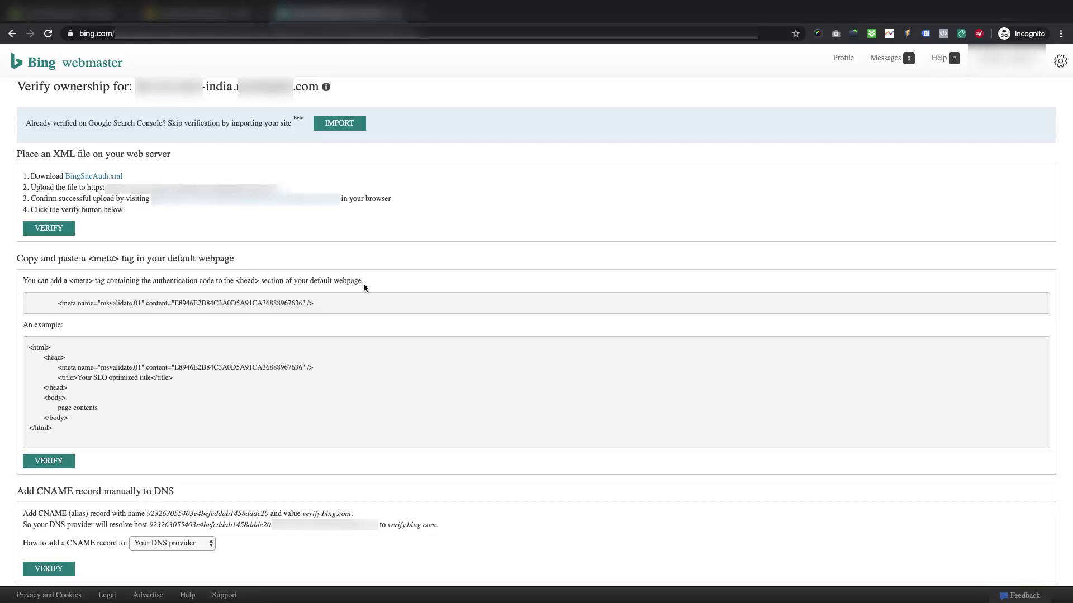
triple_click(317, 305)
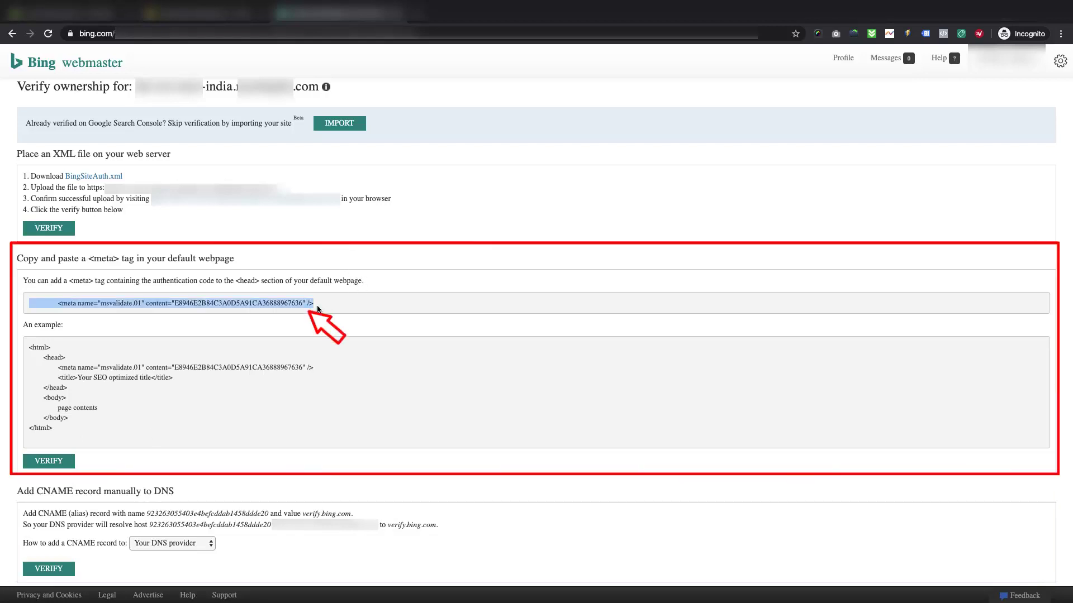
right_click(296, 298)
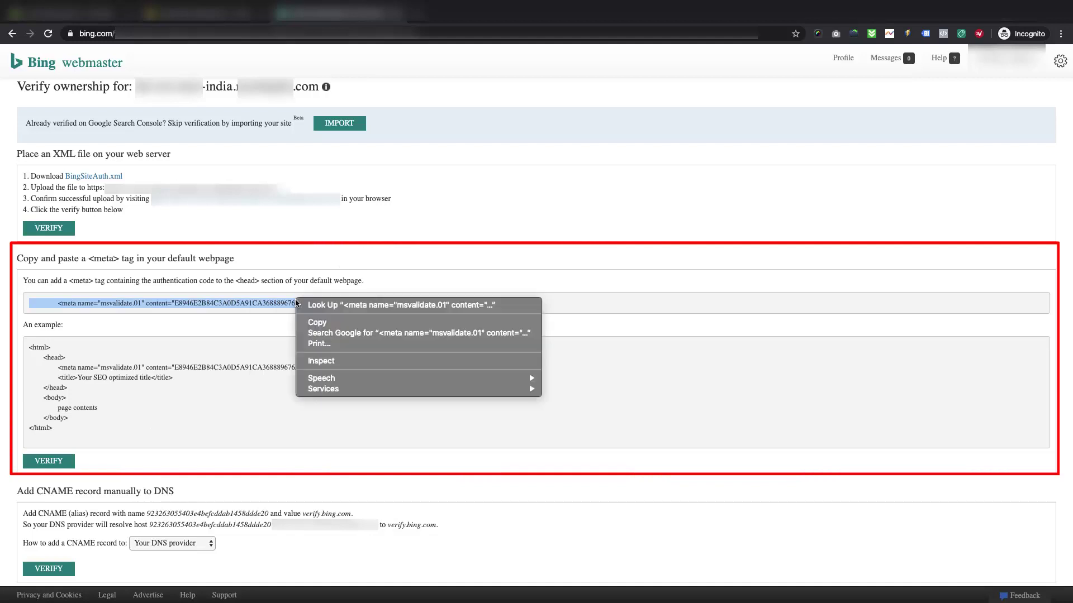
click(323, 323)
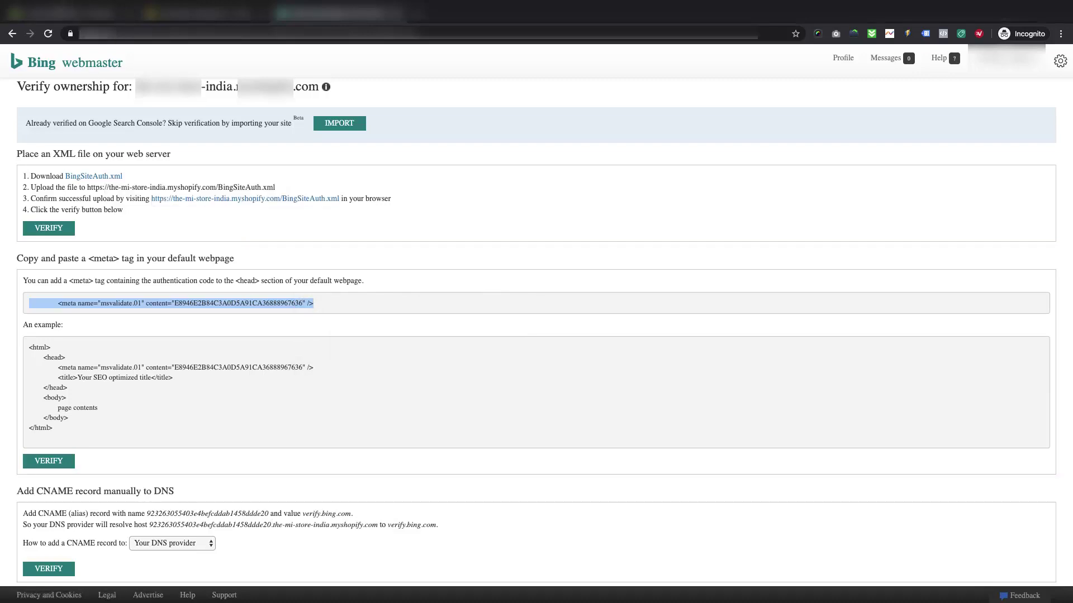
click(58, 23)
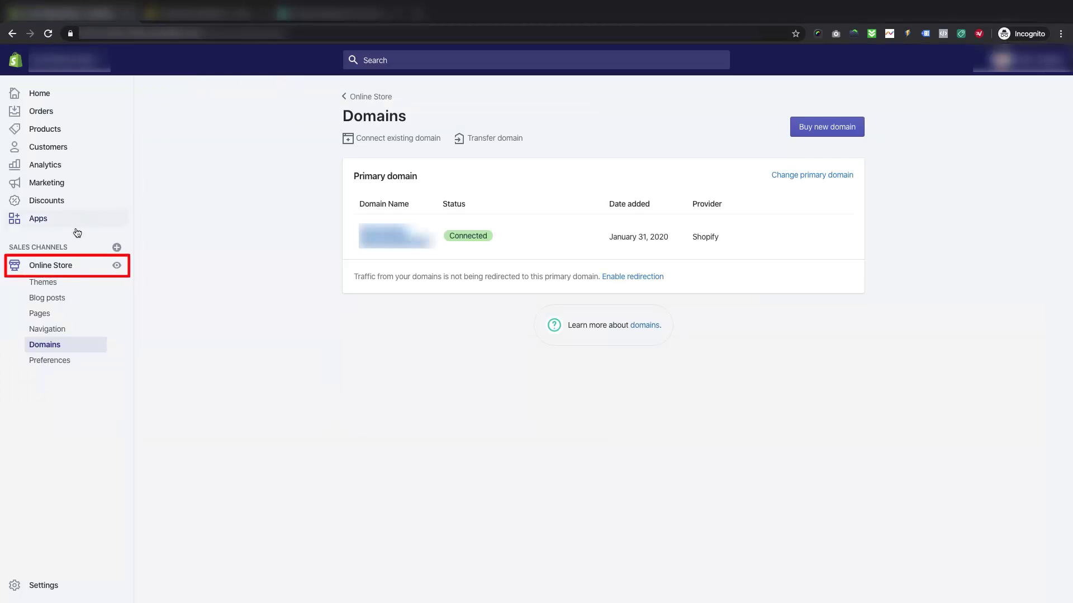
Open Edit code for the current Debut theme from Online Store Themes.
click(47, 288)
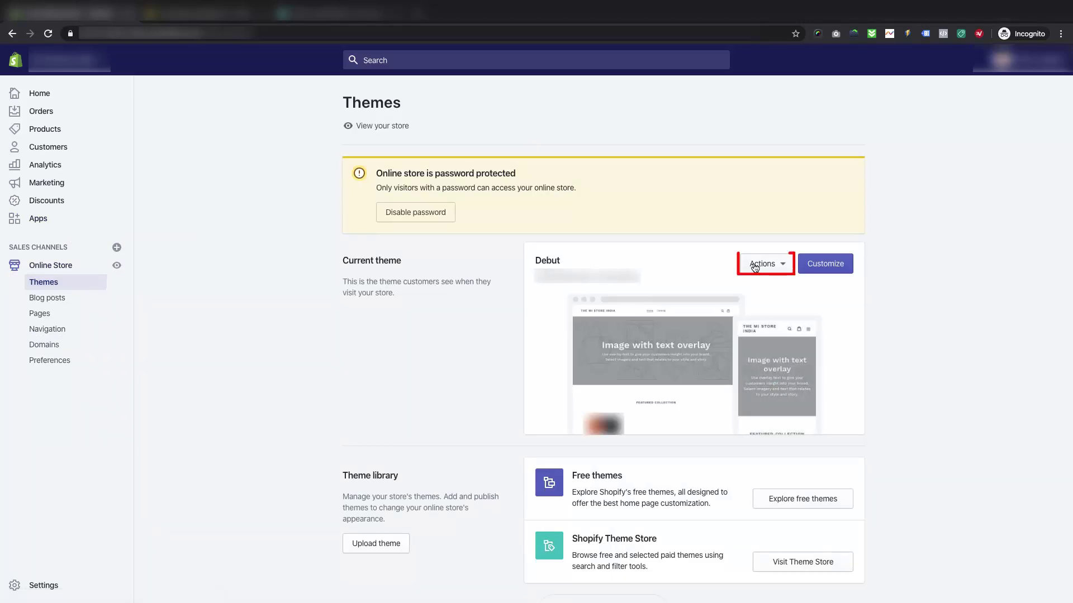
click(753, 265)
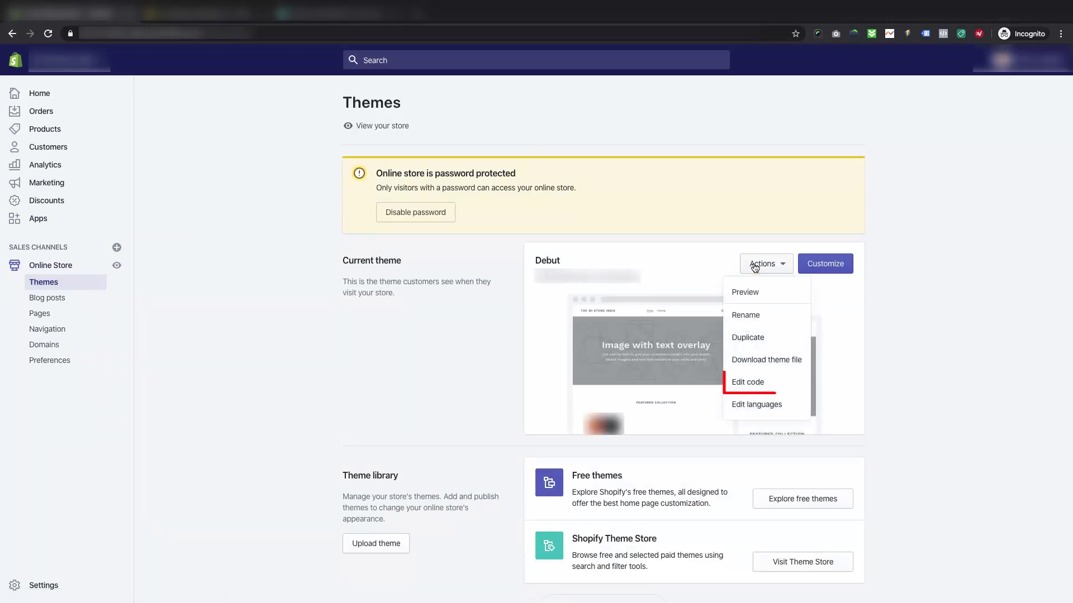
click(752, 383)
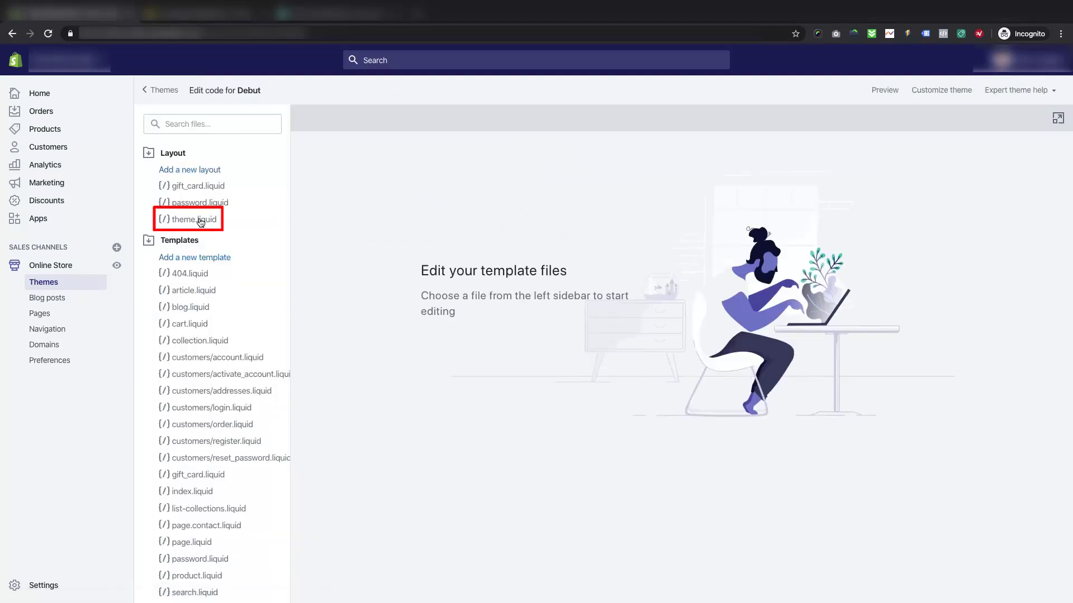
Paste the Bing meta tag on a new line after <head> in theme.liquid and save.
click(191, 224)
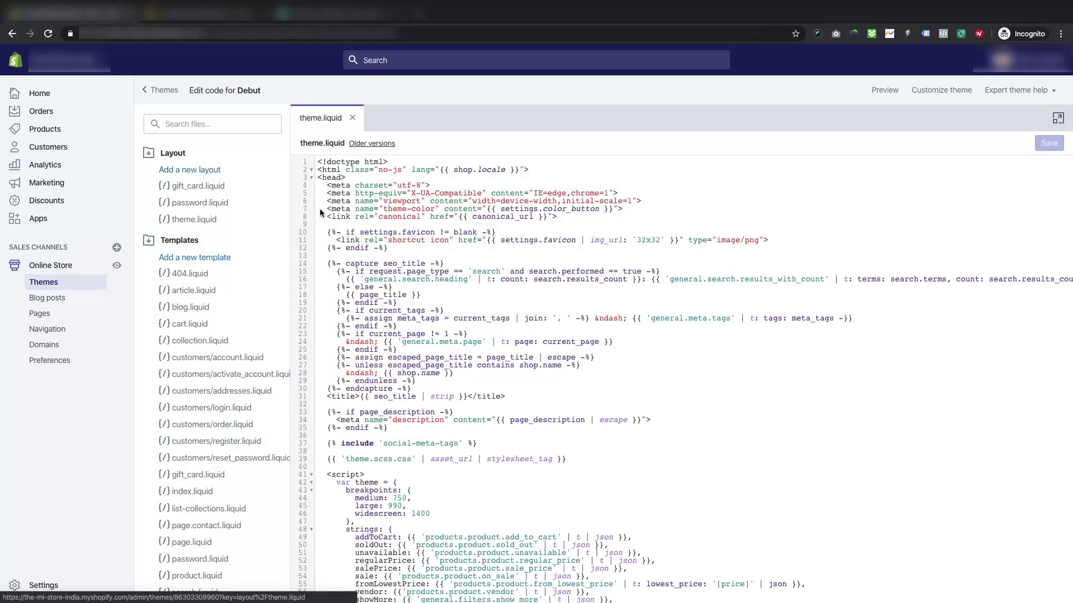
click(347, 177)
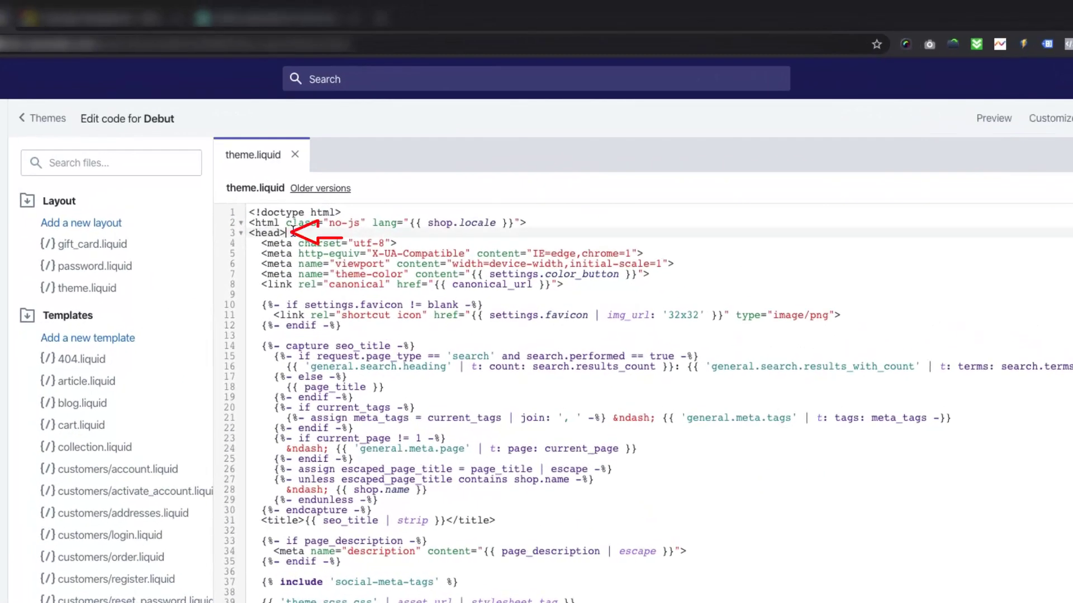
key(Return)
key(Return)
key(Up)
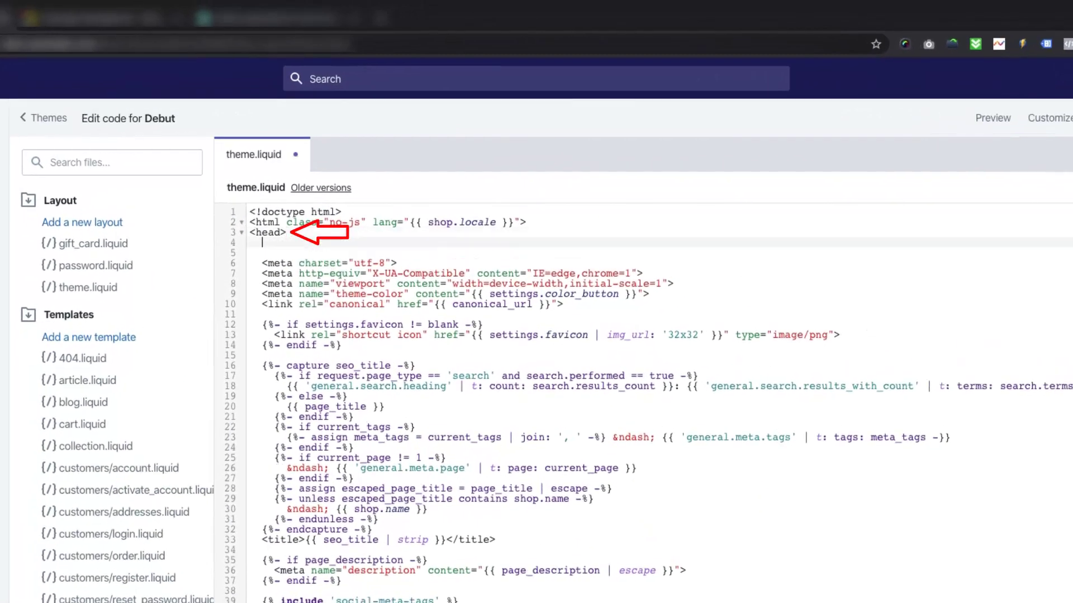
key(Return)
key(ctrl+v)
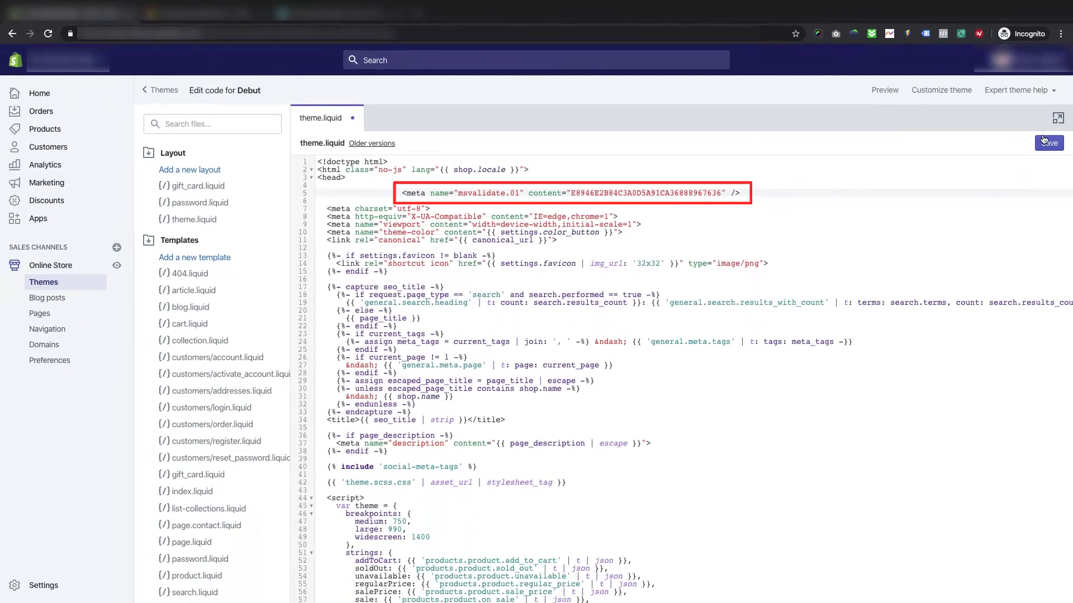
click(1048, 144)
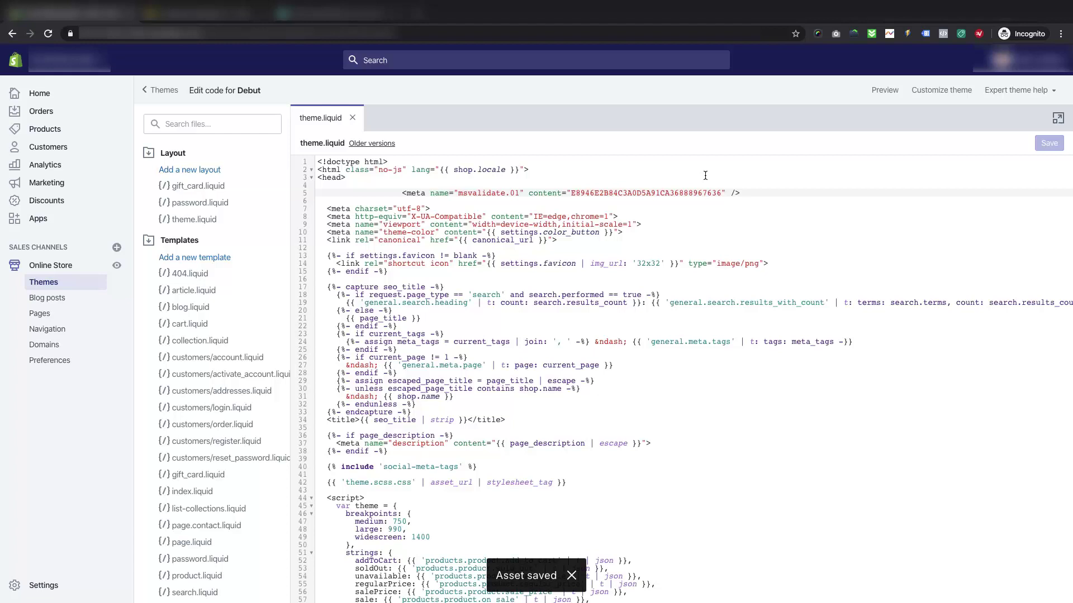
Close theme.liquid, then uncheck Enable password in store preferences and save.
click(352, 118)
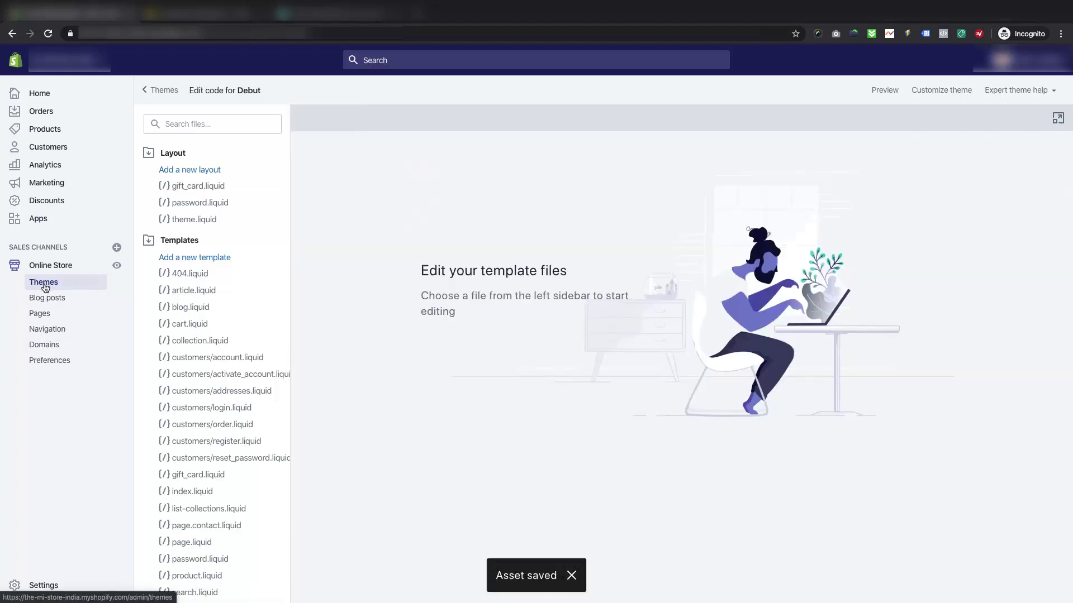
click(65, 359)
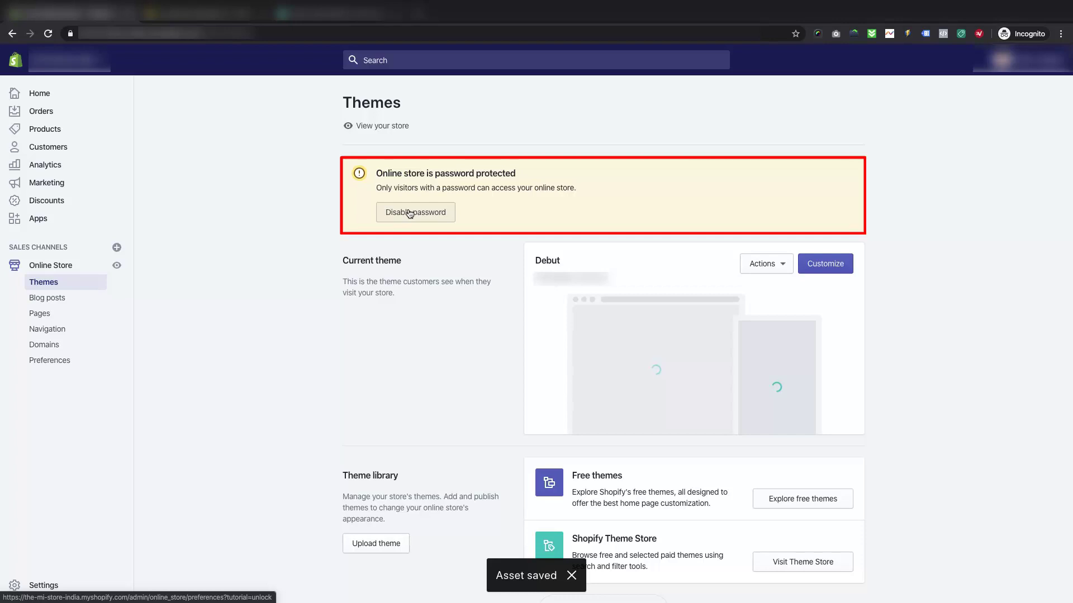
click(411, 213)
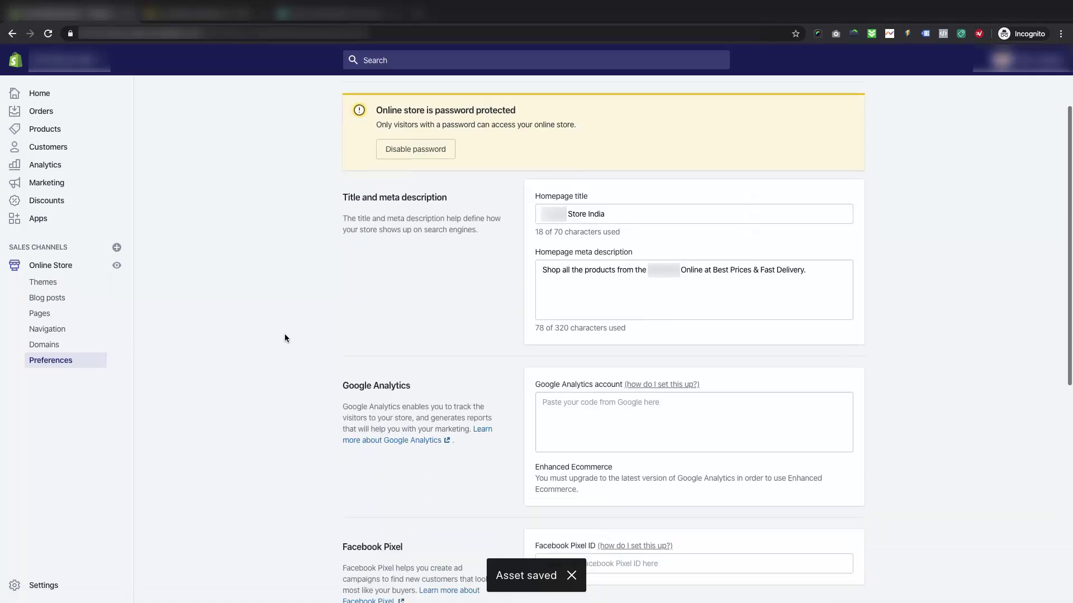
click(540, 336)
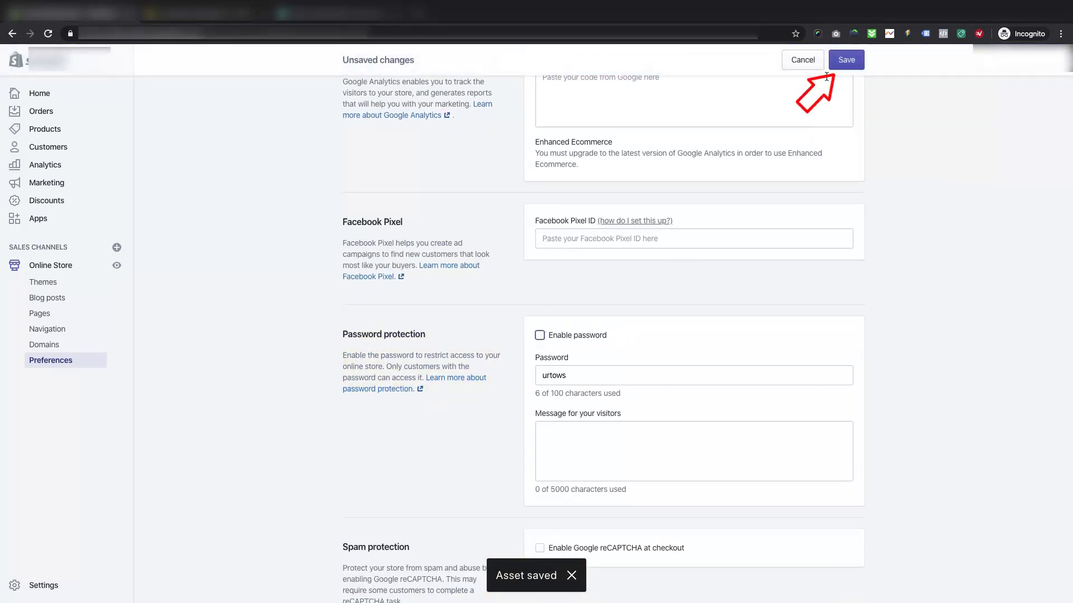
click(843, 61)
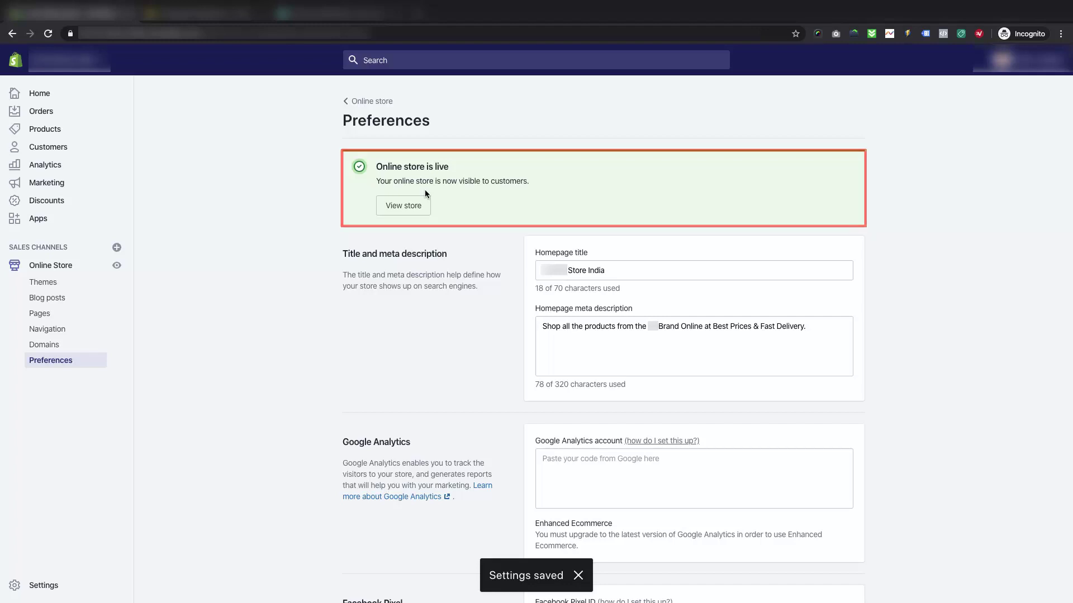
Verify the Shopify site's ownership in Bing Webmaster Tools with the meta tag method.
click(309, 12)
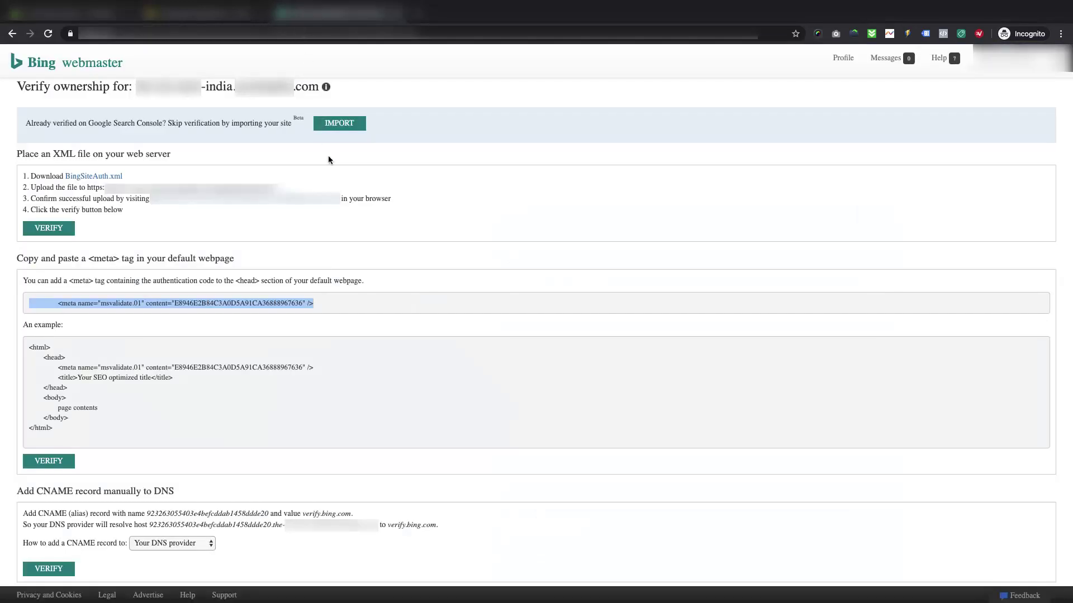
click(319, 324)
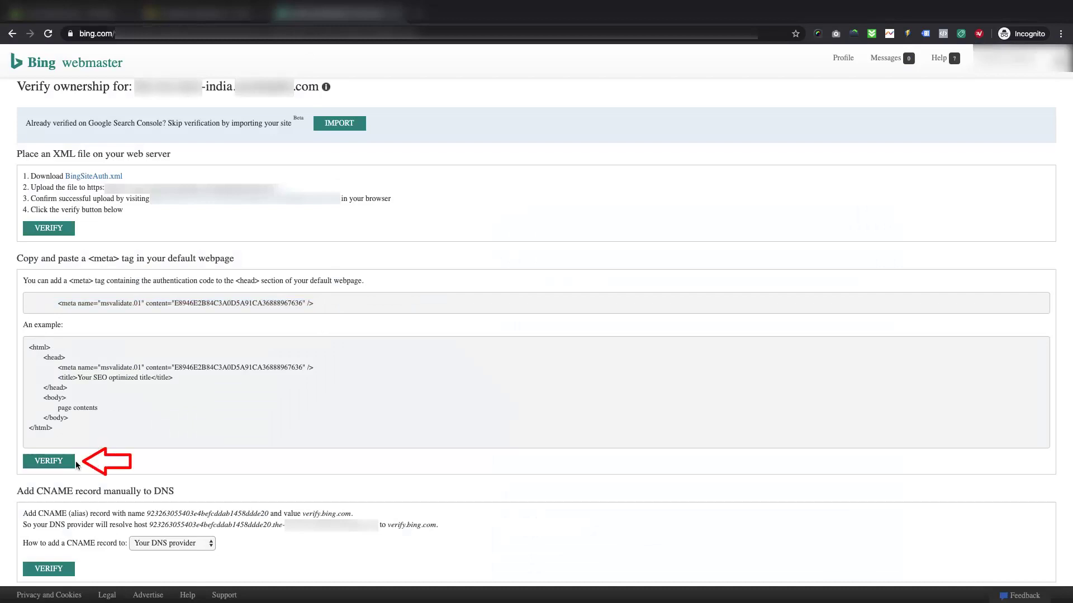
click(60, 464)
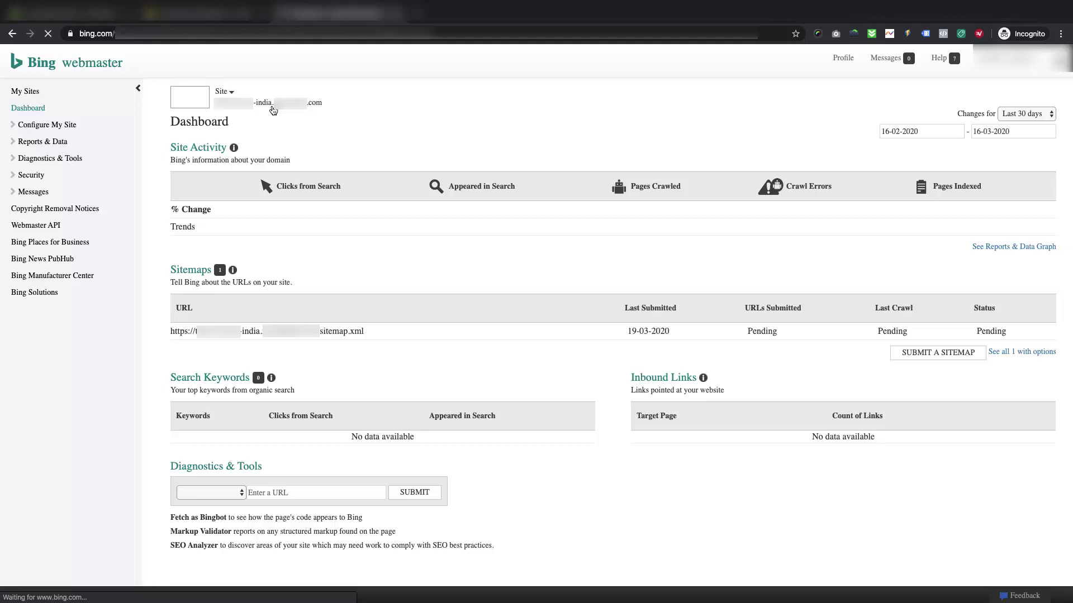
Start a new Merchant Center store named 'store Store India', validated via Bing Webmaster Tools.
click(234, 16)
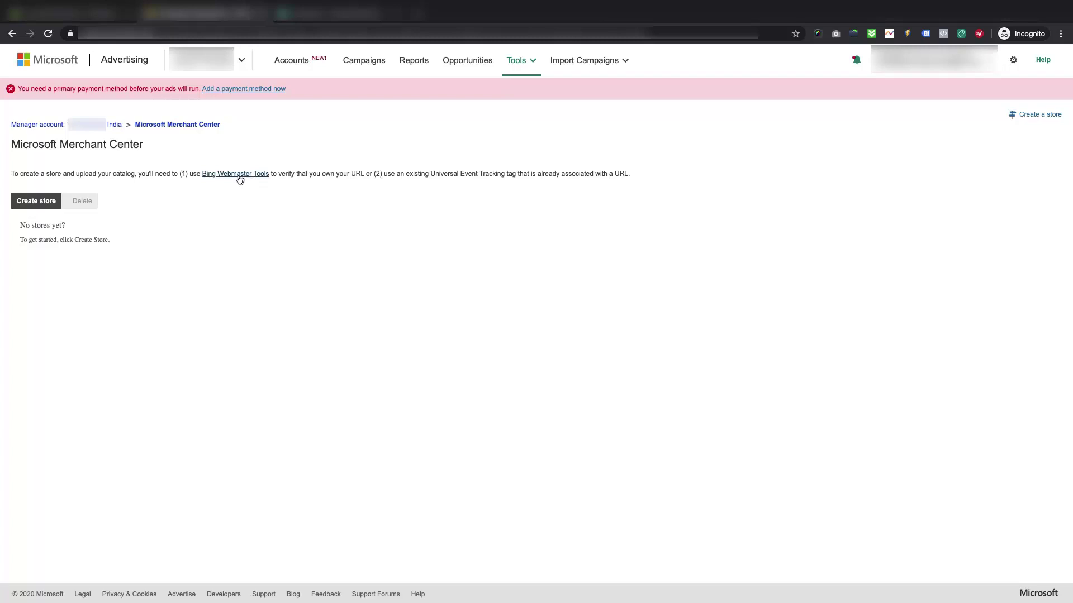
click(39, 205)
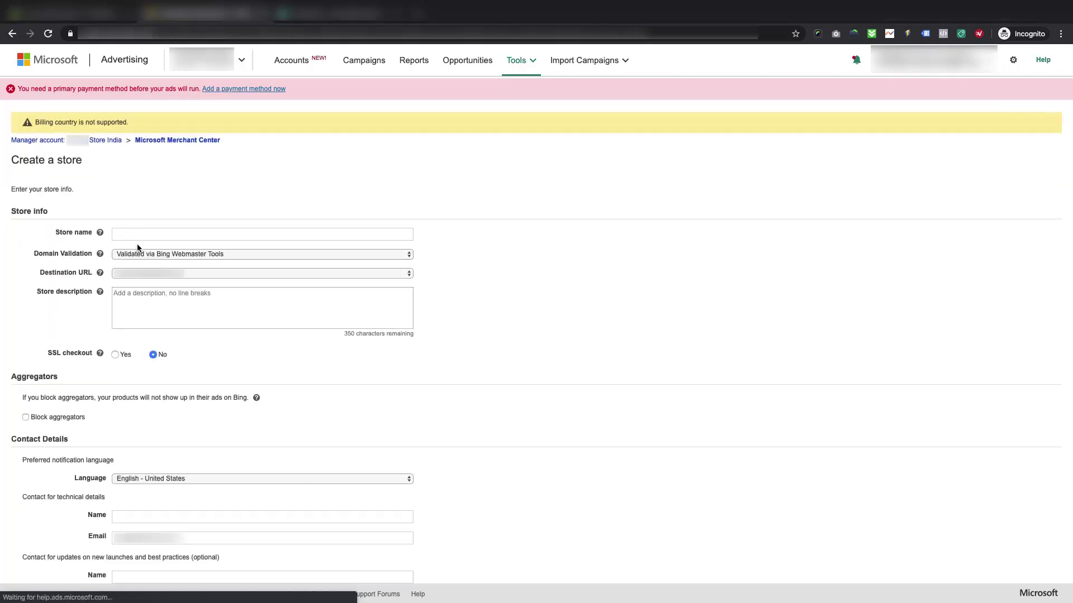
click(138, 236)
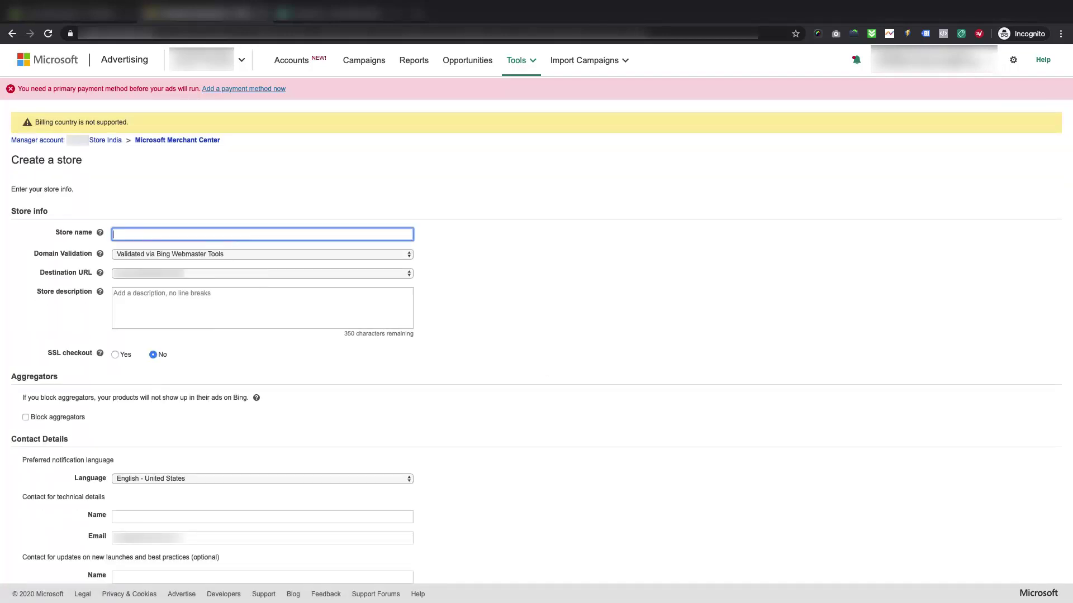
text(store)
text( Store)
text( India)
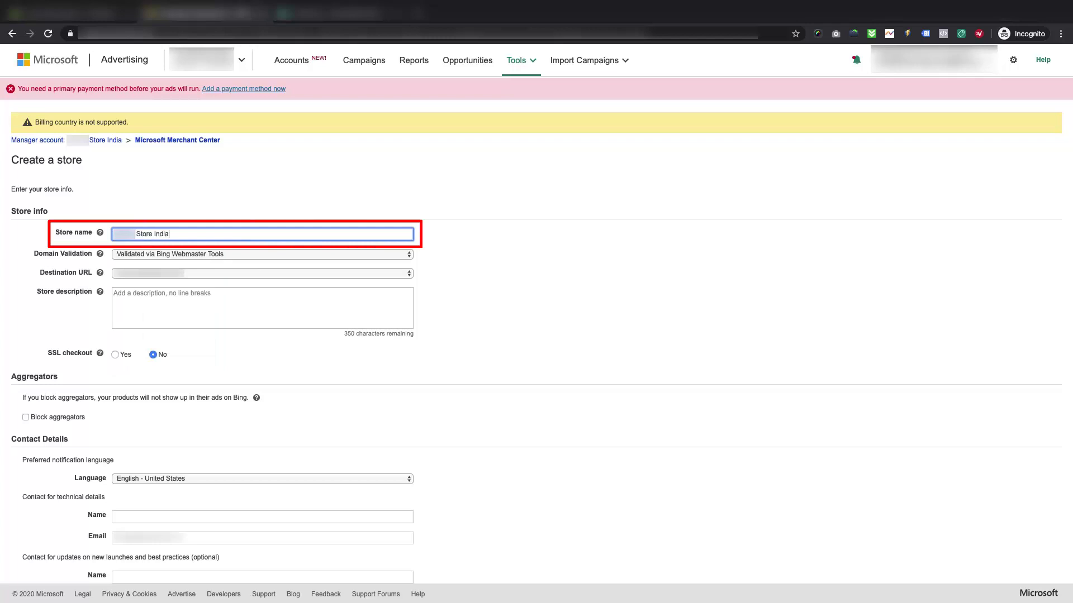
click(151, 255)
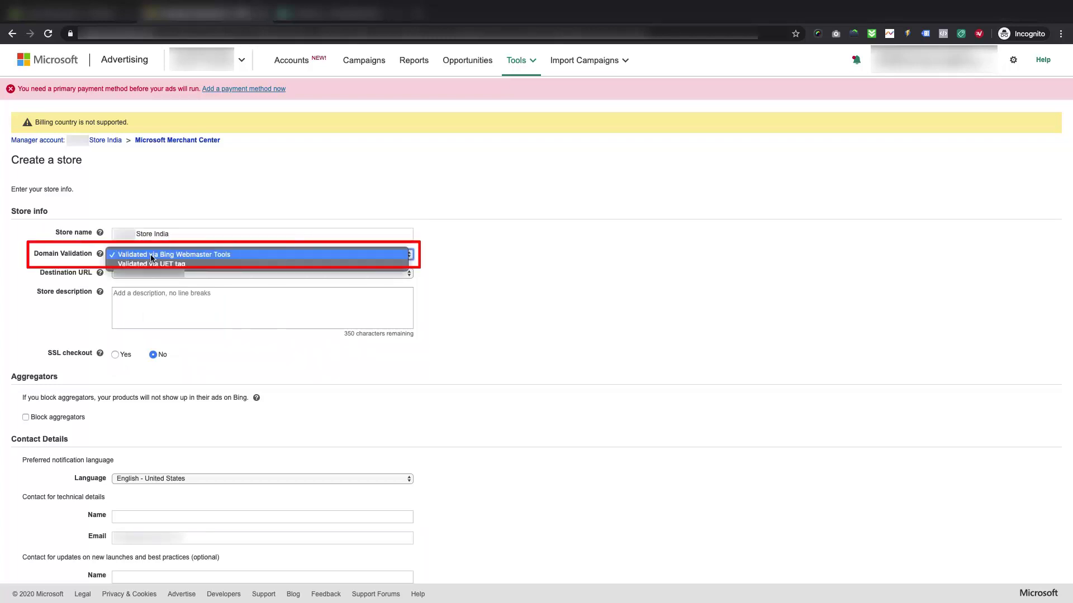
click(156, 257)
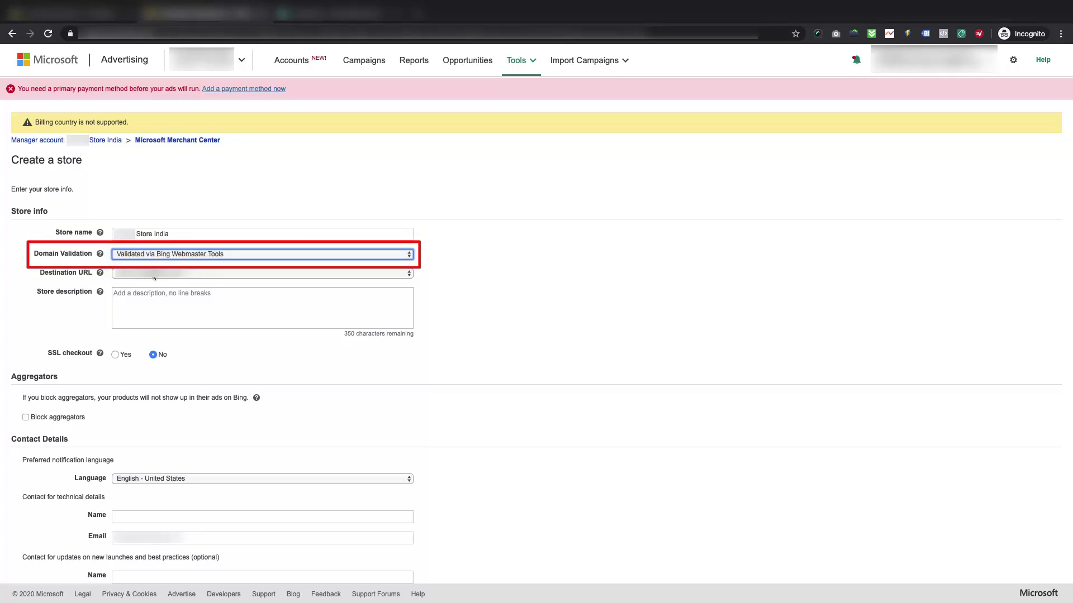
Choose the Shopify site's https address as the store's destination URL.
click(153, 273)
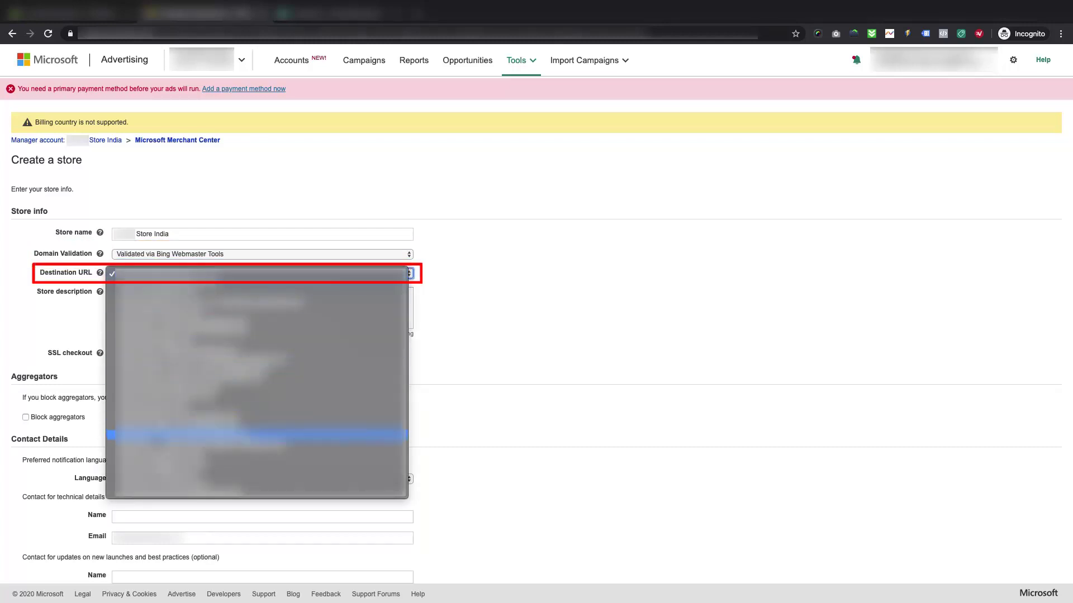
click(159, 416)
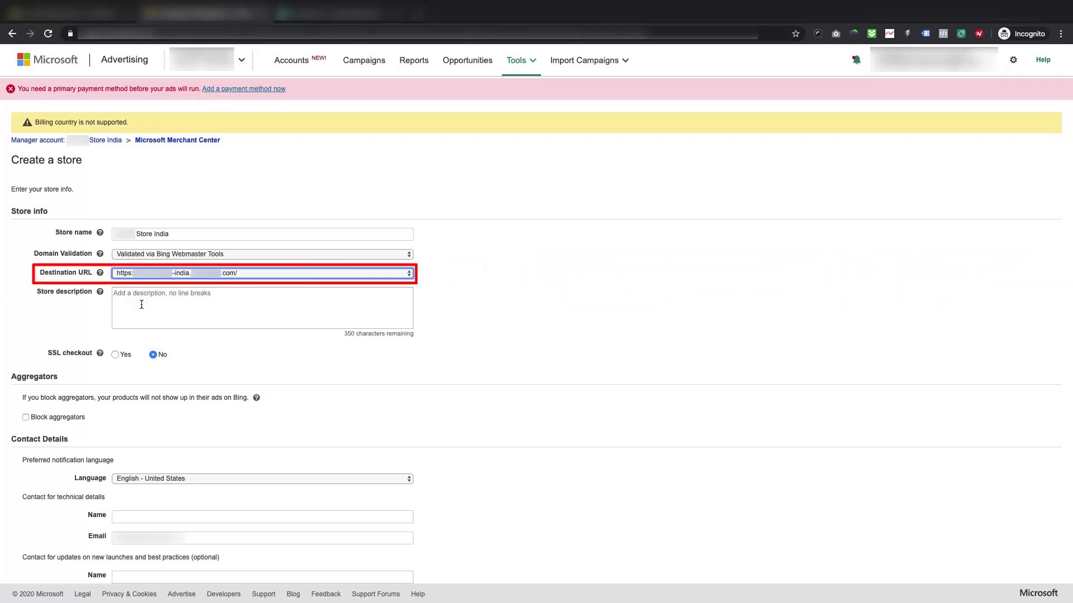
Describe the store as 'Shop all xxxxxxxxxxx Online at Best Prices & Fast Delivery' and enable SSL checkout.
click(141, 305)
text(Shop all )
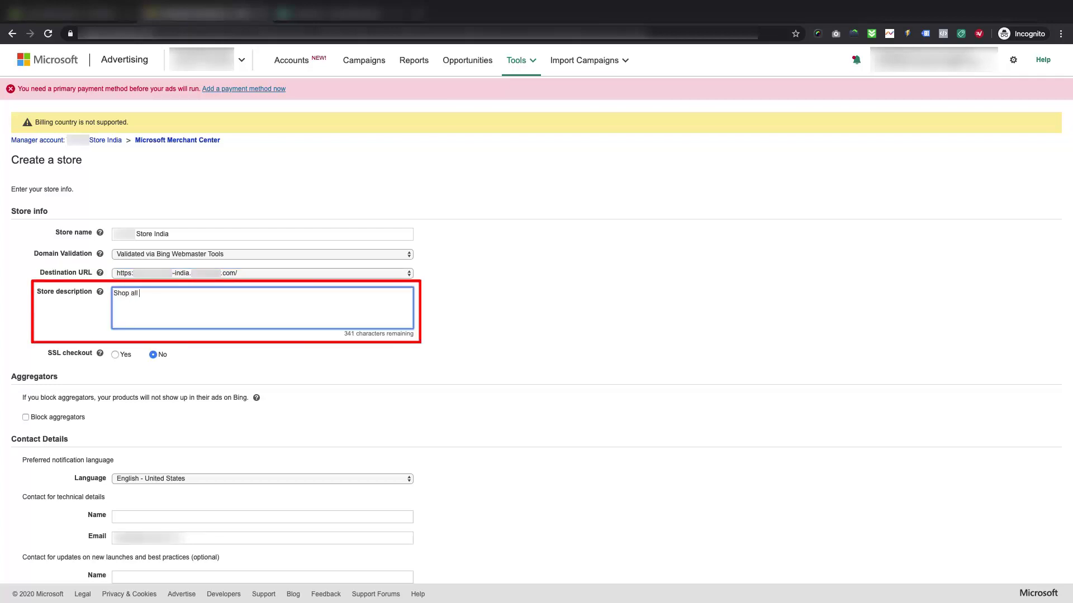
text(xxxxxxxxxxx Online at Best Prices & Fast Delivery)
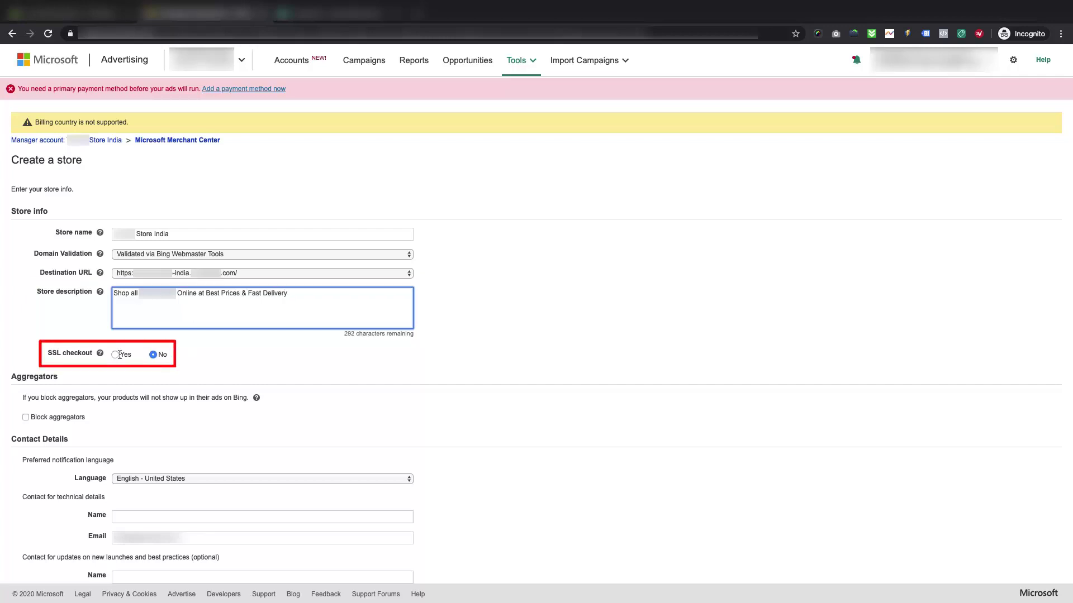
click(115, 355)
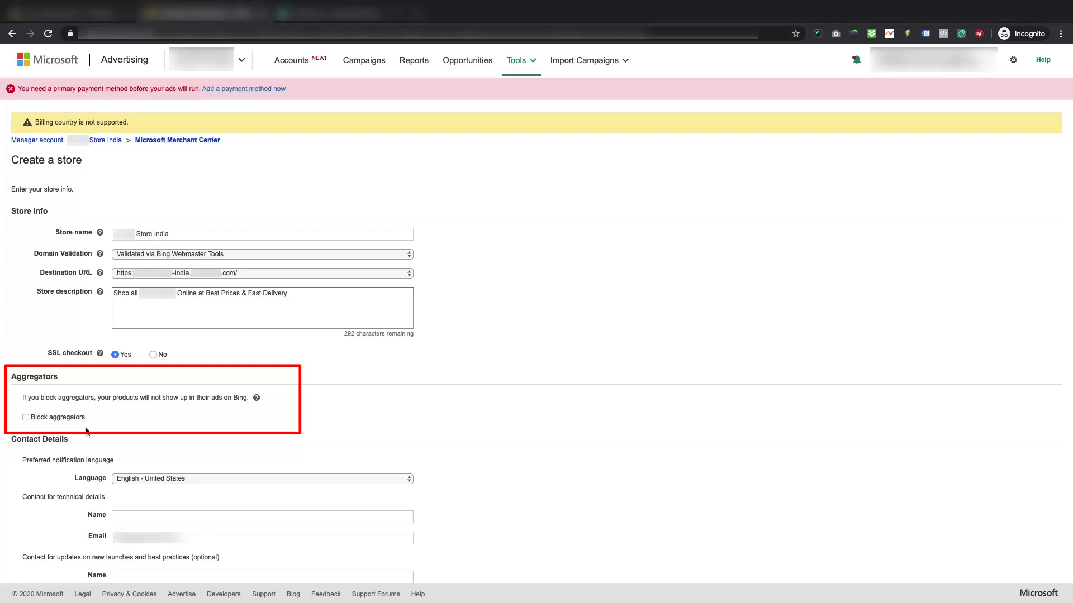
Keep English - United States as the notification language and enter the technical contact's name.
click(162, 479)
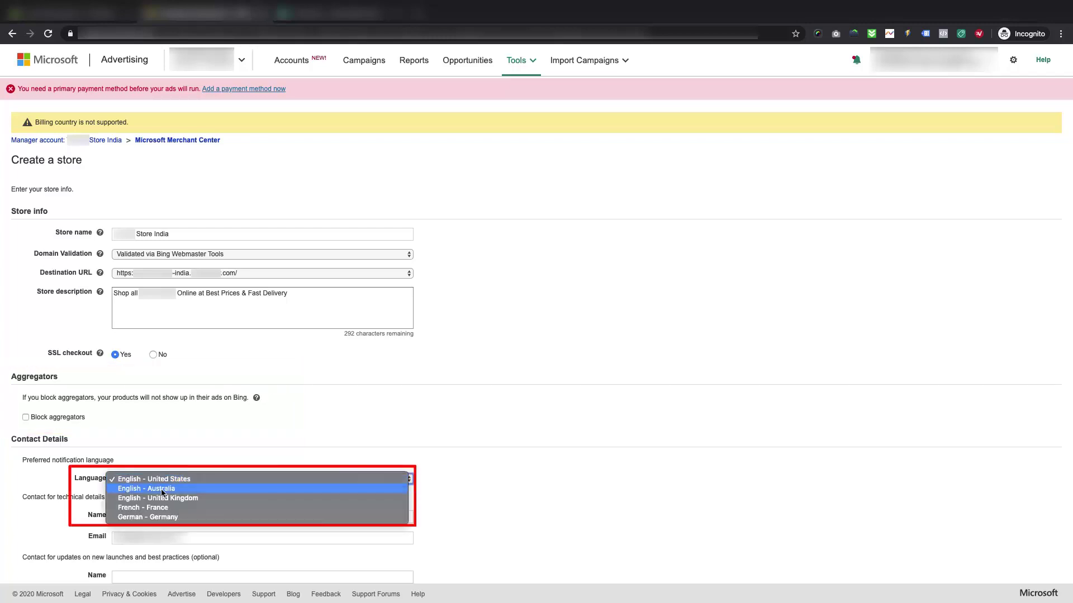
click(152, 479)
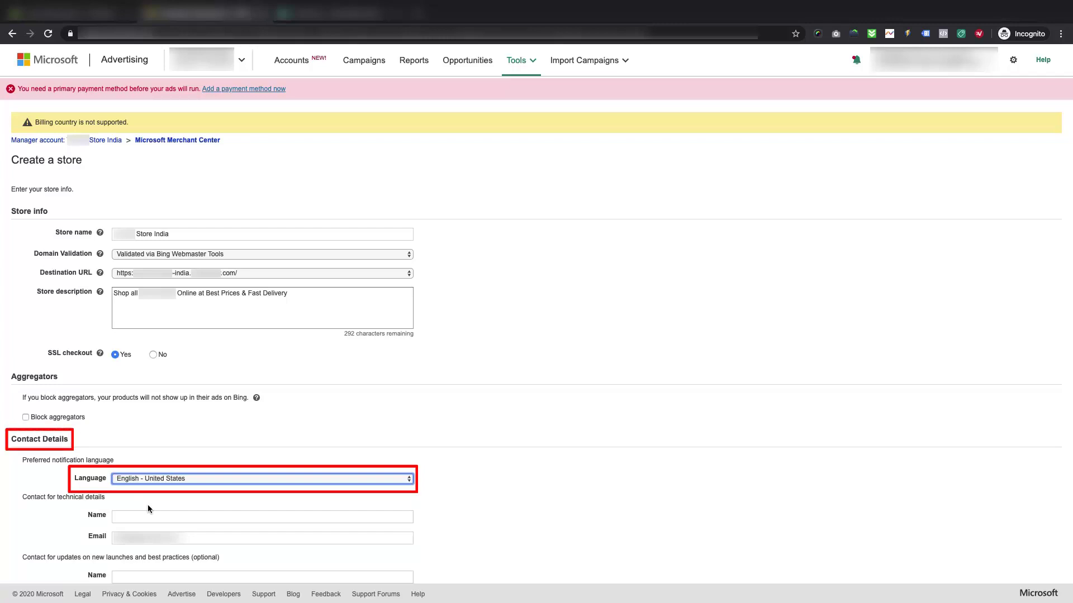
click(147, 517)
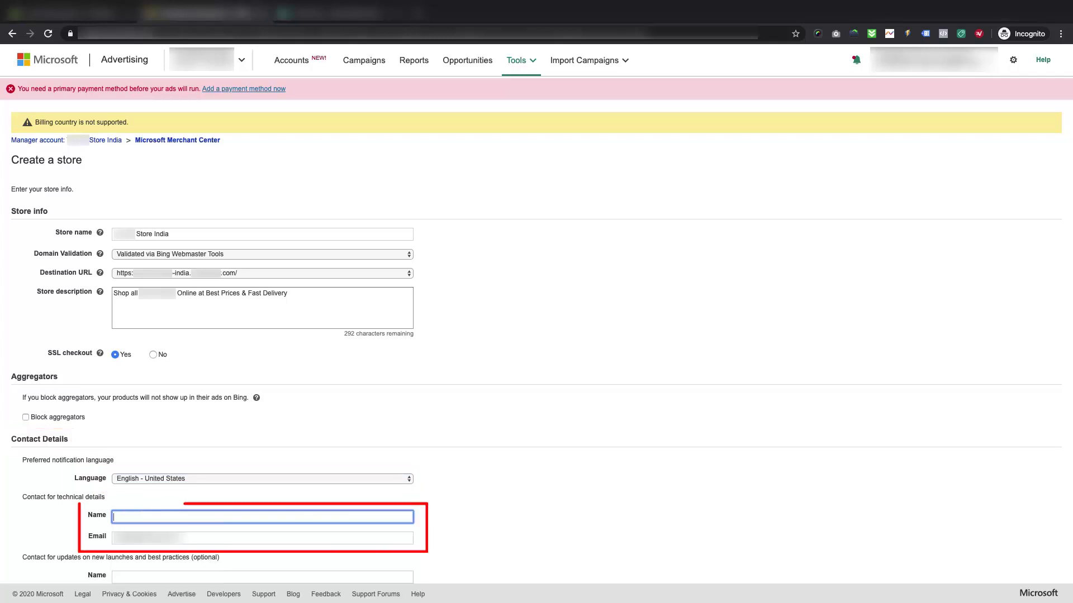
text(M V)
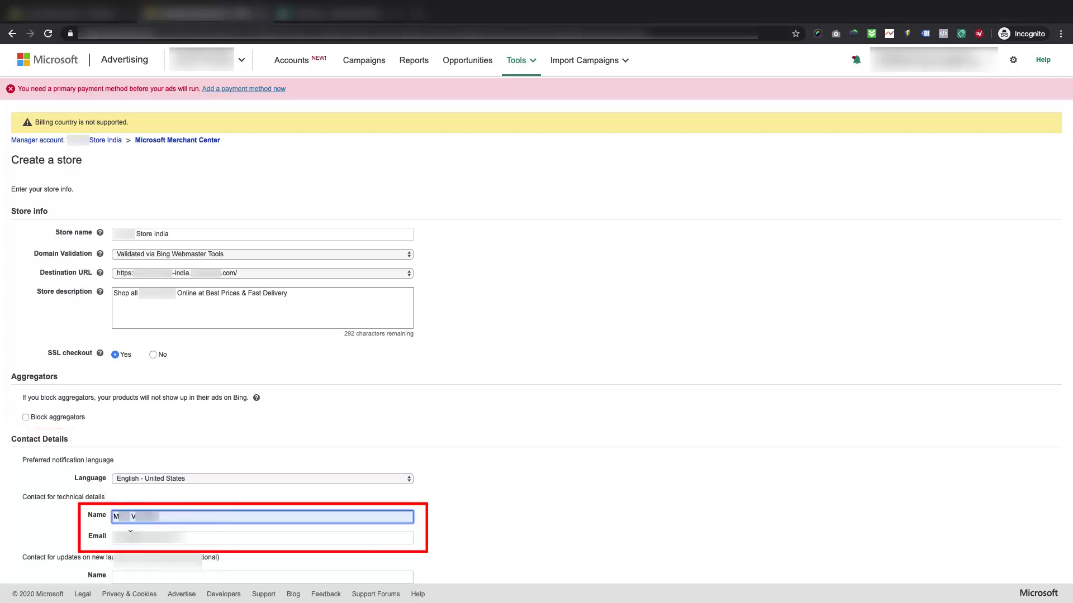
scroll(205, 527, down, 1)
scroll(204, 532, down, 2)
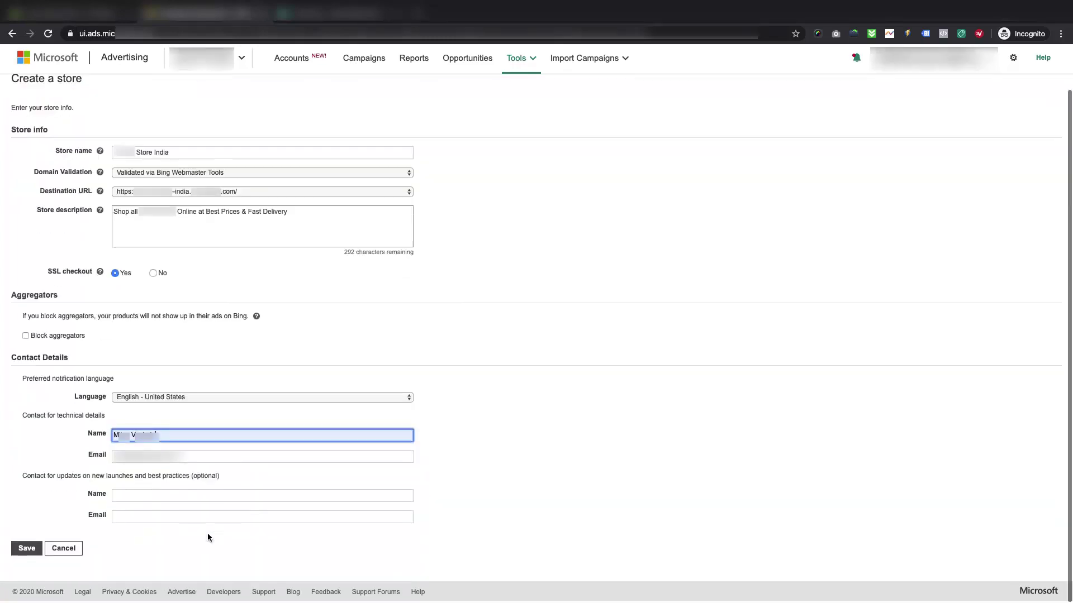
Save Store India and return to the Merchant Center store list.
click(26, 551)
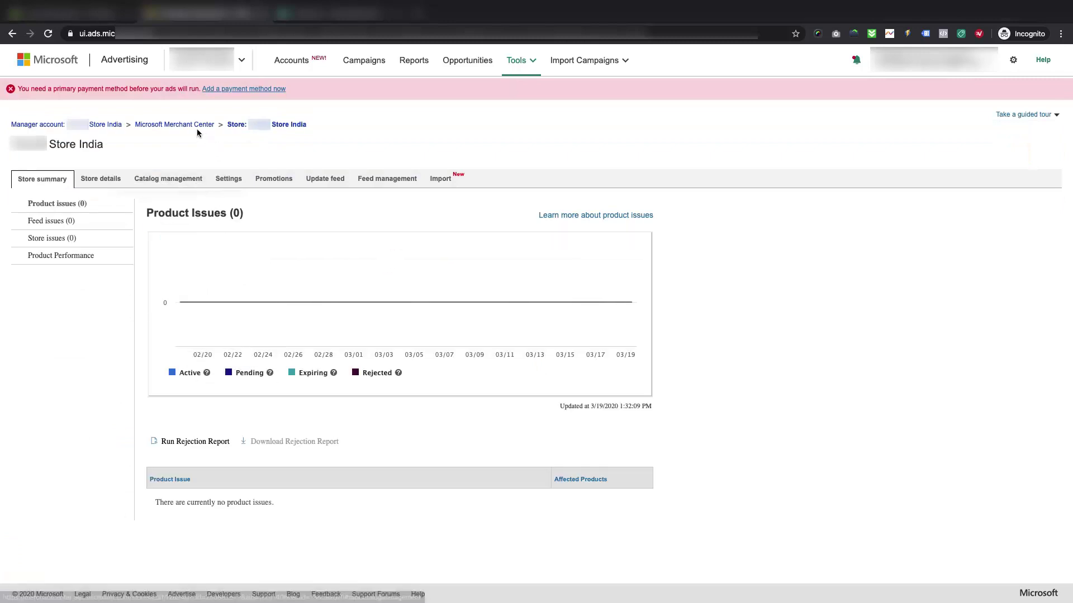
click(193, 126)
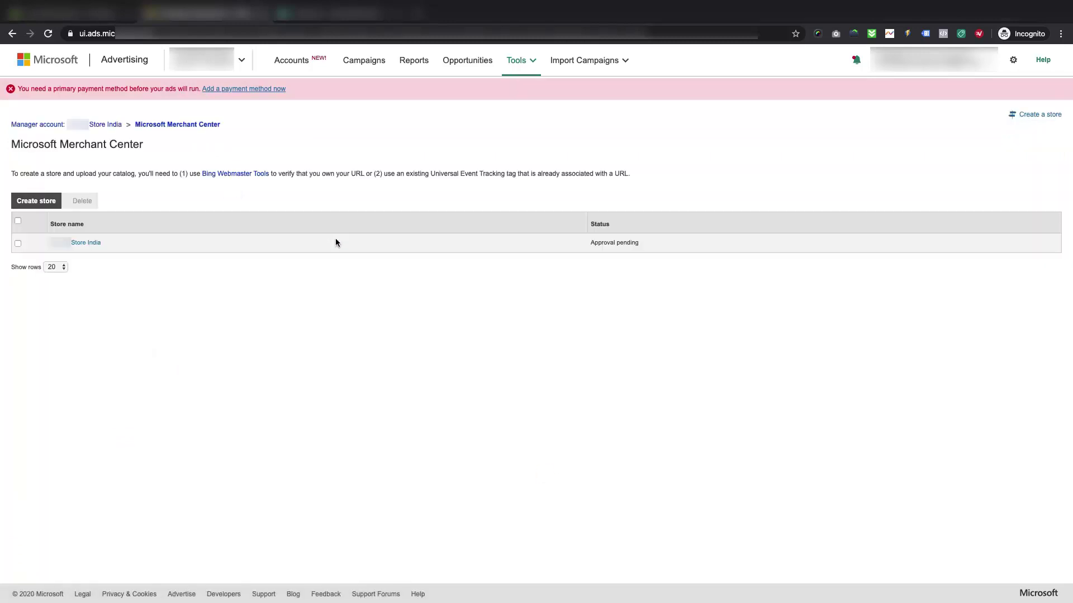